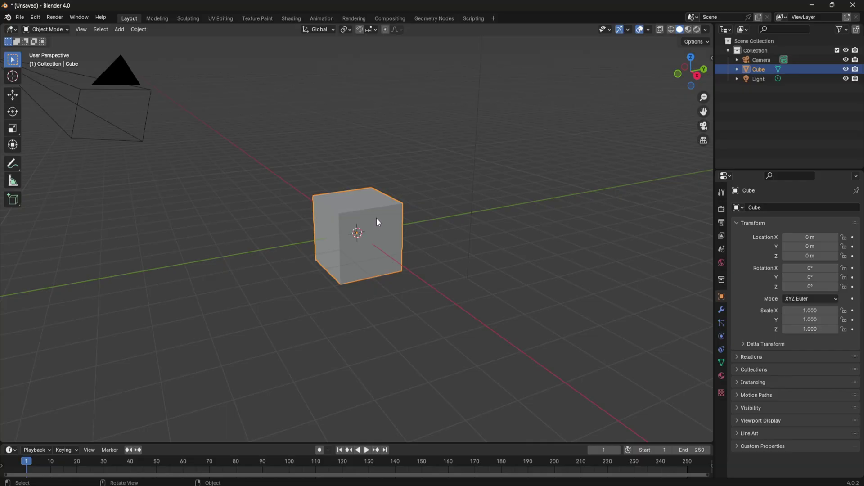
Step: Delete the default cube and the light from the scene
{"action": "key", "text": "x"}
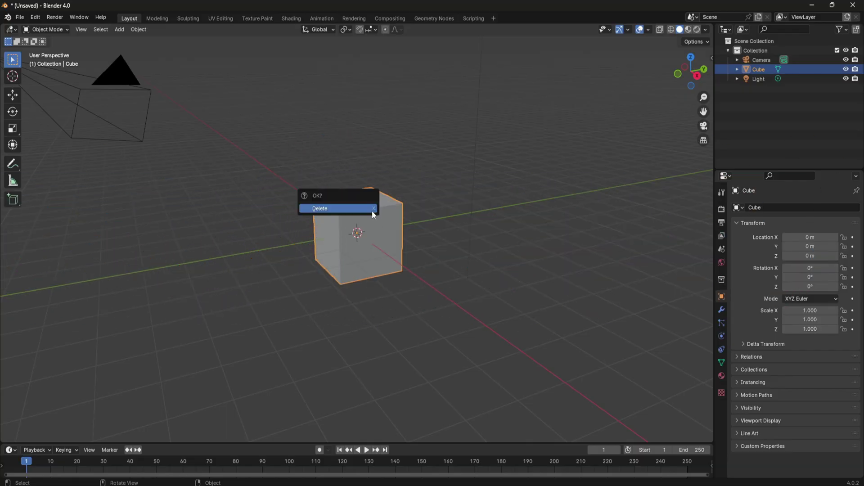
{"action": "left_click", "coordinate": [372, 215]}
{"action": "middle_click_drag", "start_coordinate": [384, 213], "coordinate": [334, 208]}
{"action": "left_click", "coordinate": [466, 163]}
{"action": "key", "text": "x"}
{"action": "left_click", "coordinate": [470, 158]}
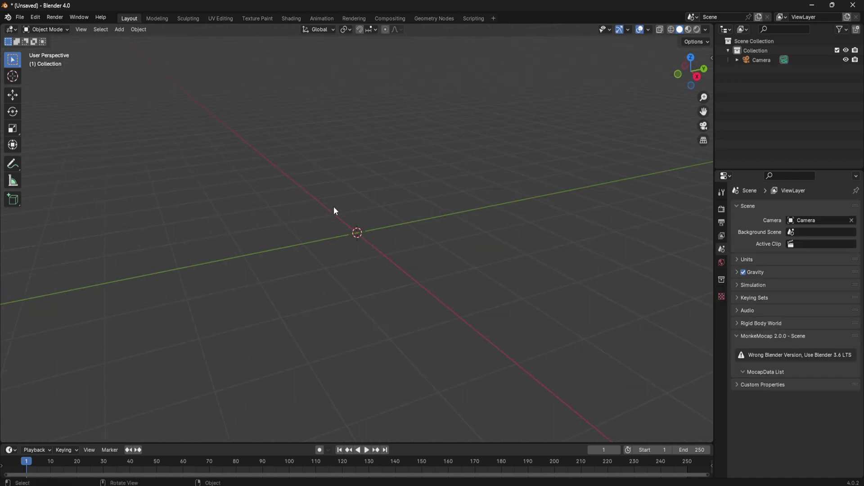
Step: Append the gorilla rig from its downloaded file into the scene
{"action": "scroll", "coordinate": [334, 207], "scroll_direction": "down", "scroll_amount": 4}
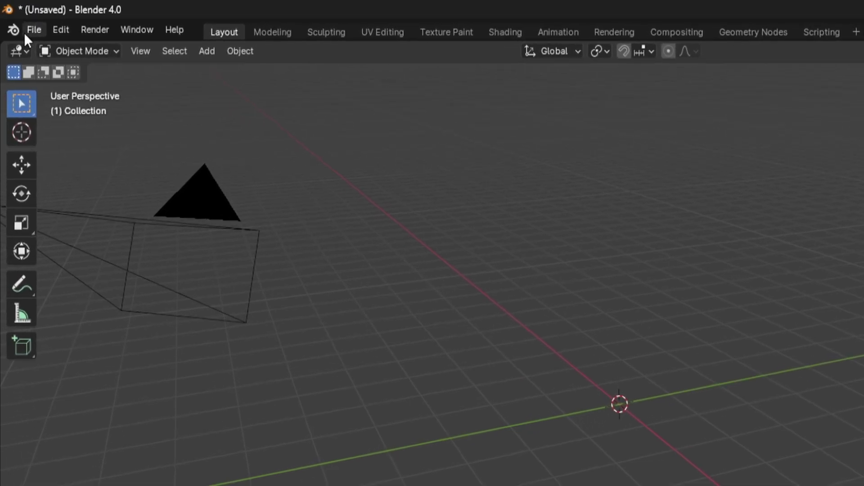
{"action": "left_click", "coordinate": [26, 34]}
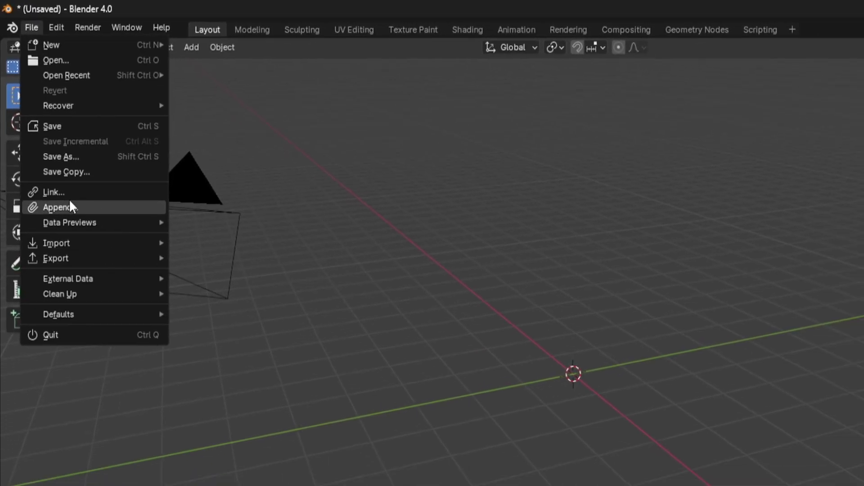
{"action": "left_click", "coordinate": [60, 175]}
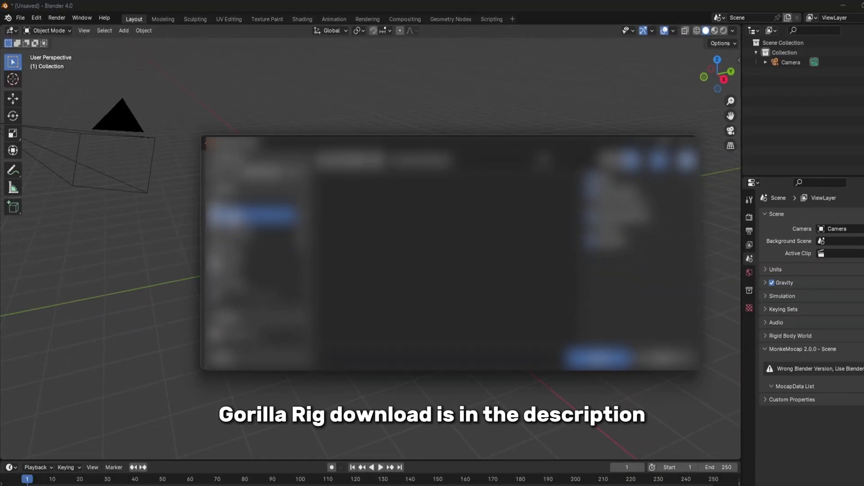
{"action": "scroll", "coordinate": [419, 291], "scroll_direction": "down", "scroll_amount": 10}
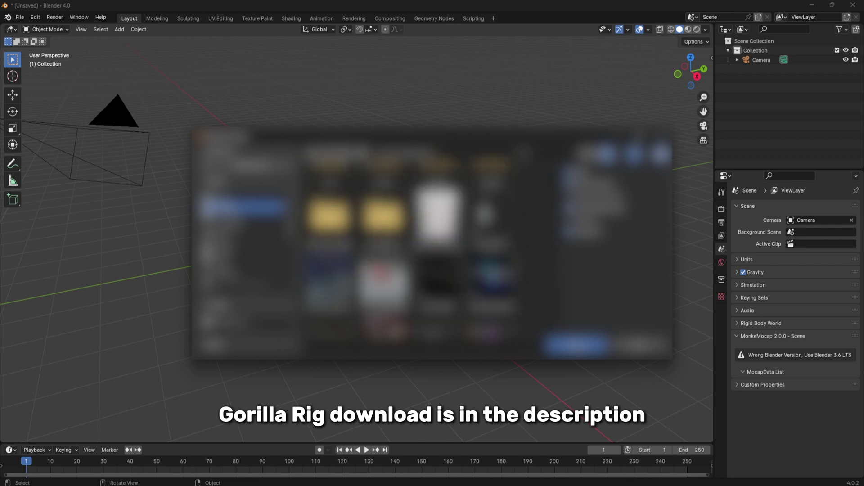
{"action": "scroll", "coordinate": [410, 243], "scroll_direction": "down", "scroll_amount": 3}
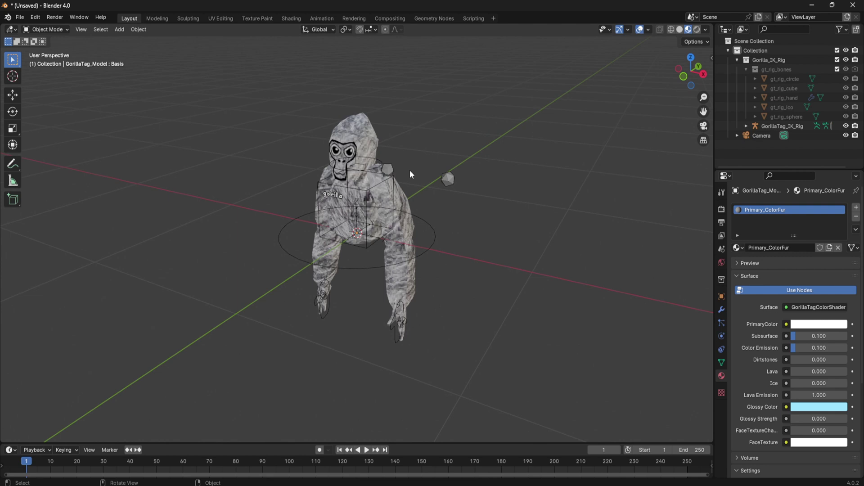
Step: Set the gorilla model's PrimaryColor to a fully saturated orange on its Primary_ColorFur material
{"action": "left_click", "coordinate": [363, 131]}
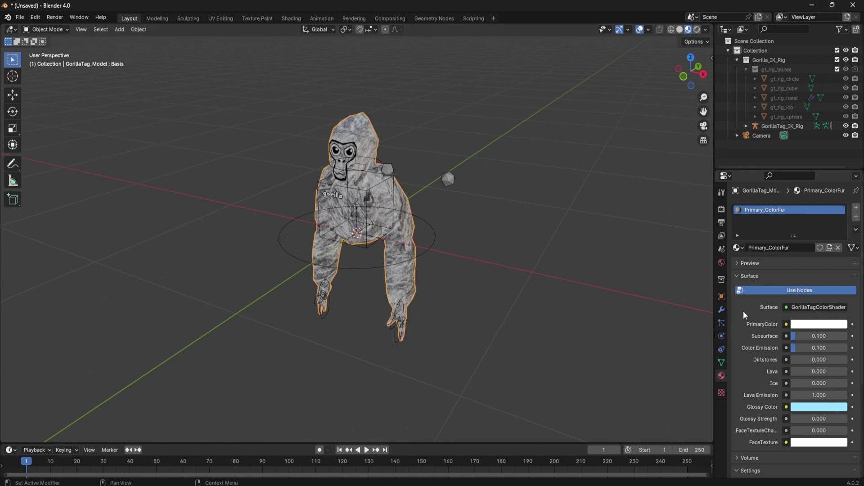
{"action": "left_click", "coordinate": [818, 324]}
{"action": "left_click_drag", "start_coordinate": [818, 292], "coordinate": [833, 293]}
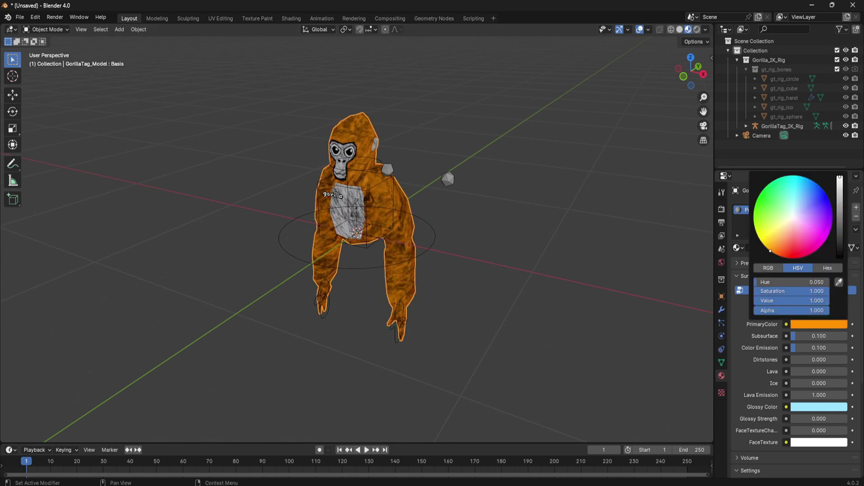
Step: Add a Subdivision Surface modifier to the gorilla model
{"action": "left_click", "coordinate": [722, 323]}
{"action": "left_click", "coordinate": [768, 209]}
{"action": "left_click", "coordinate": [768, 208]}
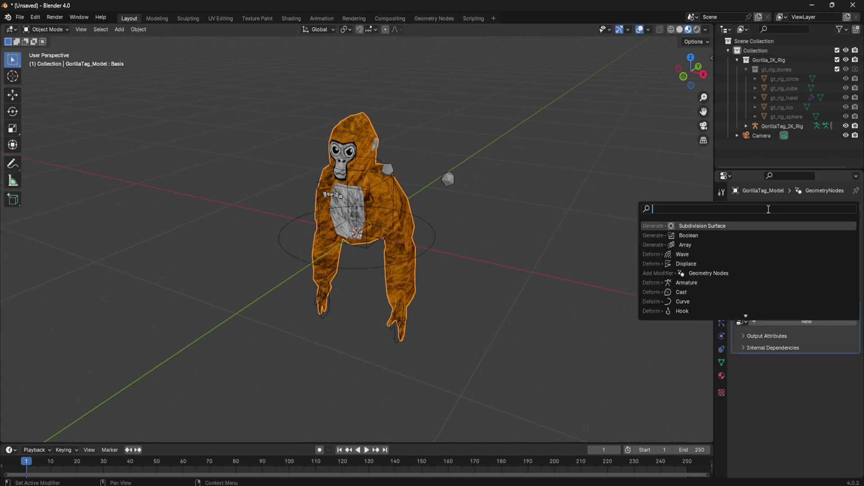
{"action": "left_click", "coordinate": [705, 226]}
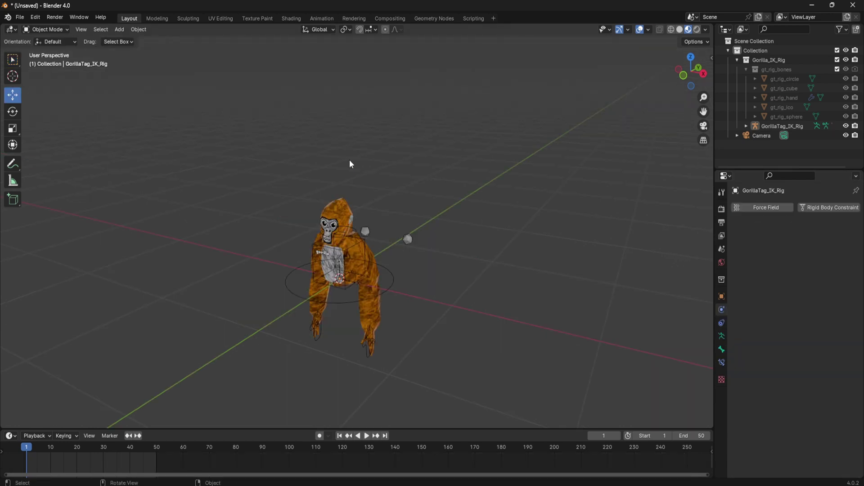
Step: Enable Collision physics on the gorilla model
{"action": "left_click", "coordinate": [327, 208]}
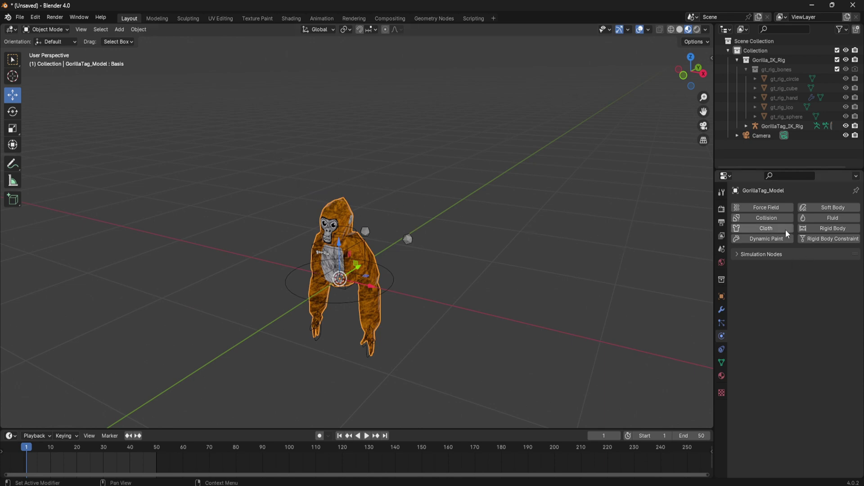
{"action": "left_click", "coordinate": [767, 218]}
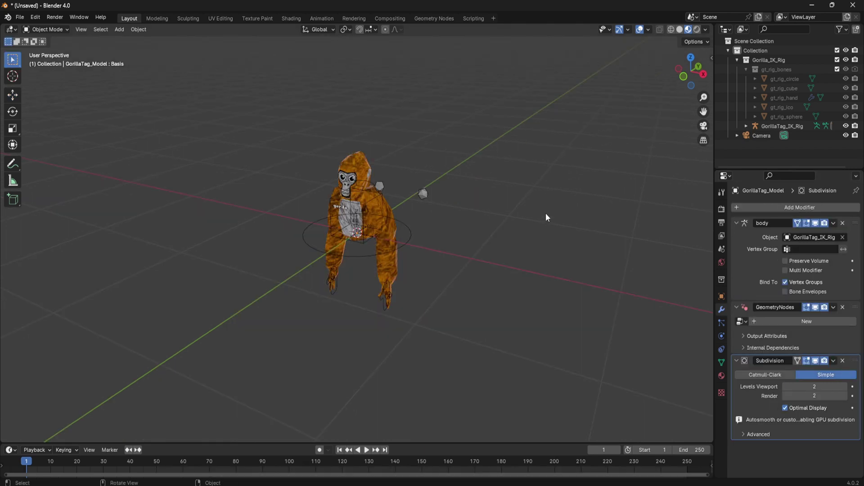
{"action": "scroll", "coordinate": [545, 213], "scroll_direction": "up", "scroll_amount": 5}
{"action": "scroll", "coordinate": [545, 213], "scroll_direction": "down", "scroll_amount": 2}
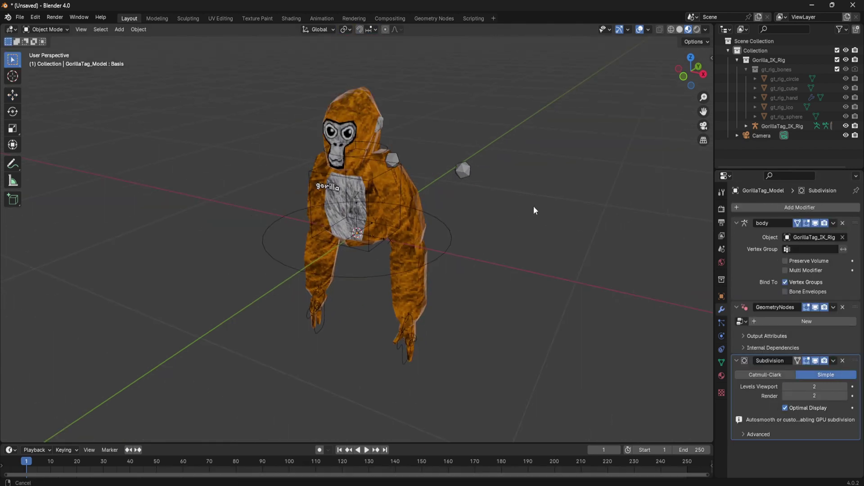
Step: Add a plane mesh at the gorilla's position
{"action": "middle_click_drag", "start_coordinate": [533, 206], "coordinate": [479, 234], "text": "shift"}
{"action": "scroll", "coordinate": [493, 243], "scroll_direction": "down", "scroll_amount": 2}
{"action": "scroll", "coordinate": [493, 243], "scroll_direction": "down", "scroll_amount": 5}
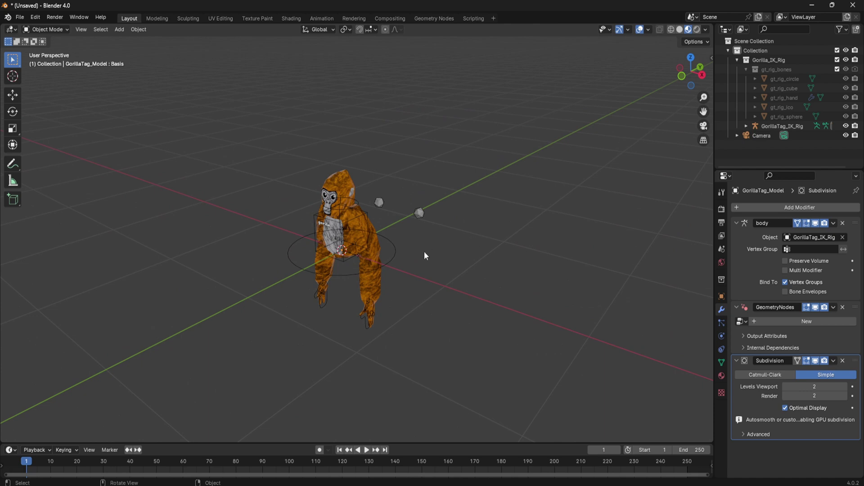
{"action": "key", "text": "shift+a"}
{"action": "mouse_move", "coordinate": [422, 265]}
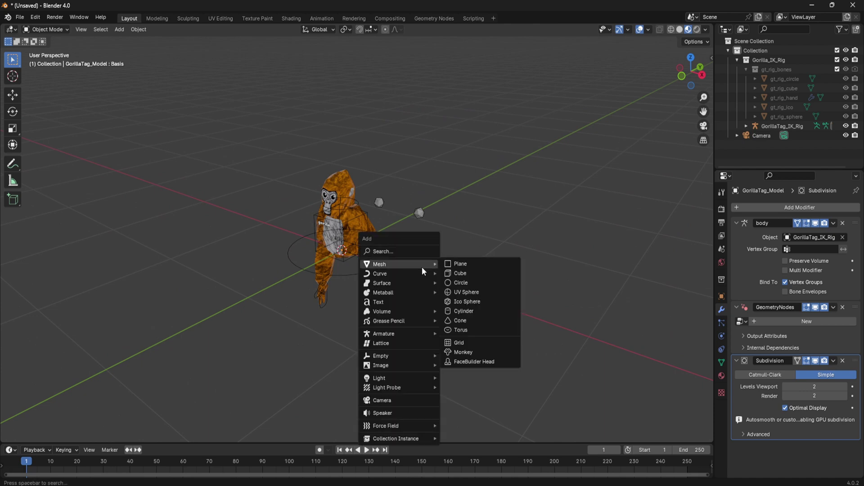
{"action": "left_click", "coordinate": [459, 269]}
Step: Raise the plane well above the gorilla's head and adjust its scale so it overhangs the whole body
{"action": "middle_click_drag", "start_coordinate": [459, 269], "coordinate": [315, 252]}
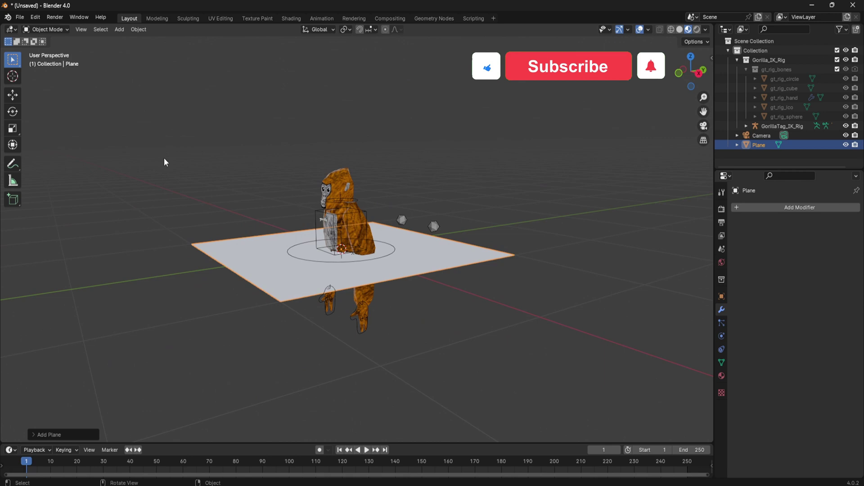
{"action": "left_click", "coordinate": [13, 95]}
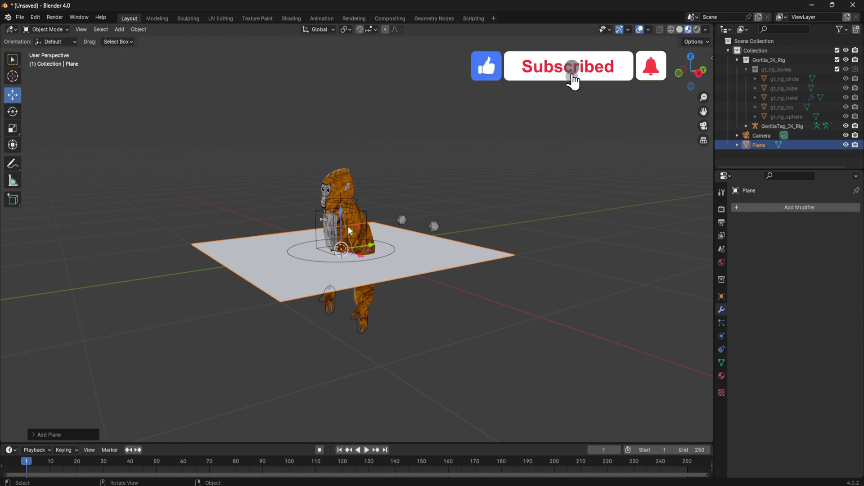
{"action": "left_click_drag", "start_coordinate": [341, 212], "coordinate": [335, 63]}
{"action": "middle_click_drag", "start_coordinate": [336, 63], "coordinate": [398, 72]}
{"action": "middle_click_drag", "start_coordinate": [398, 72], "coordinate": [670, 292], "text": "shift"}
{"action": "key", "text": "s"}
{"action": "left_click", "coordinate": [516, 219]}
{"action": "key", "text": "s"}
{"action": "left_click", "coordinate": [378, 231]}
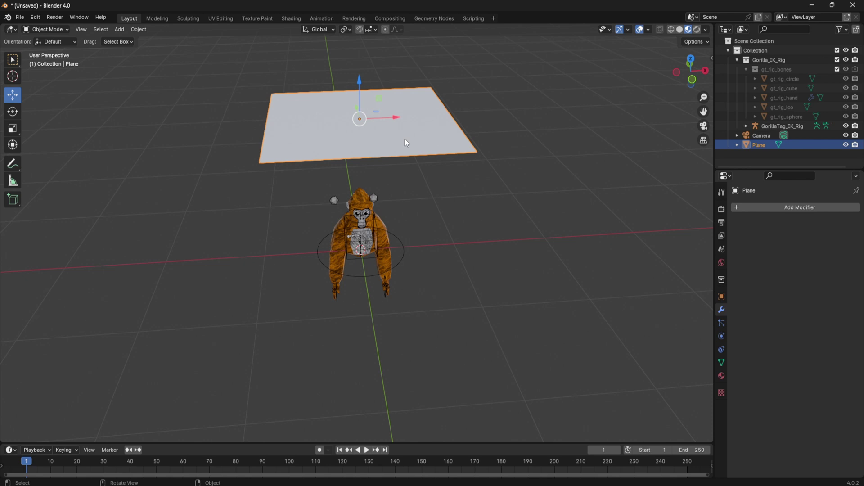
Step: Add a Subdivision Surface modifier to the plane, using the Simple type with 2 viewport levels
{"action": "middle_click_drag", "start_coordinate": [407, 143], "coordinate": [451, 185]}
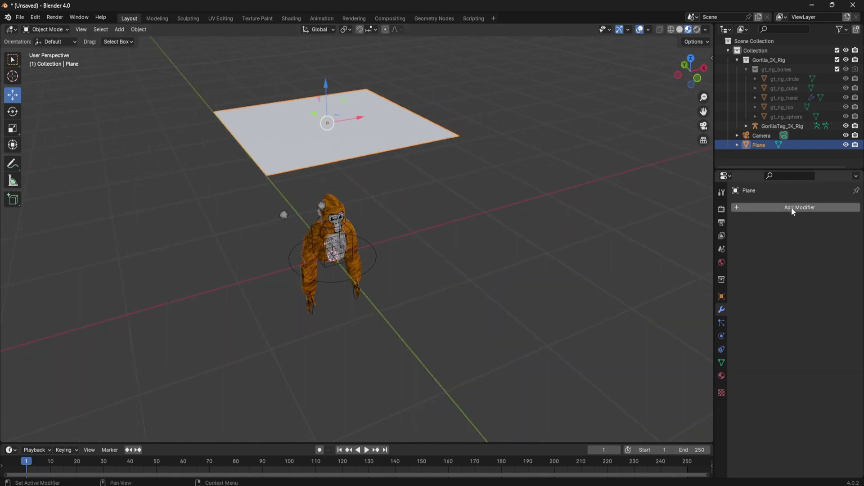
{"action": "left_click", "coordinate": [792, 208]}
{"action": "left_click", "coordinate": [779, 194]}
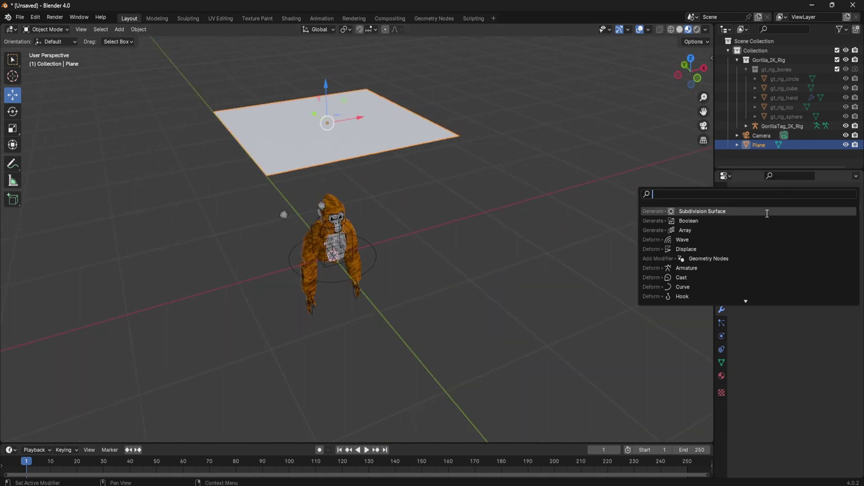
{"action": "left_click", "coordinate": [767, 211]}
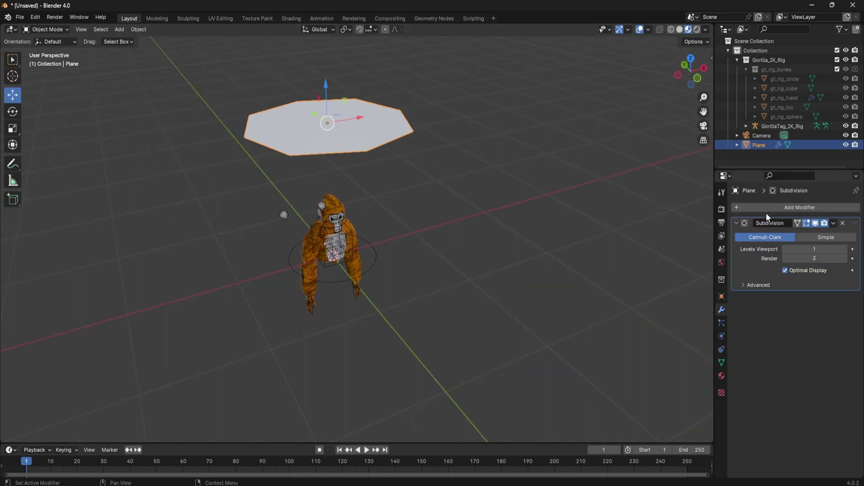
{"action": "left_click", "coordinate": [809, 239]}
{"action": "left_click", "coordinate": [808, 248]}
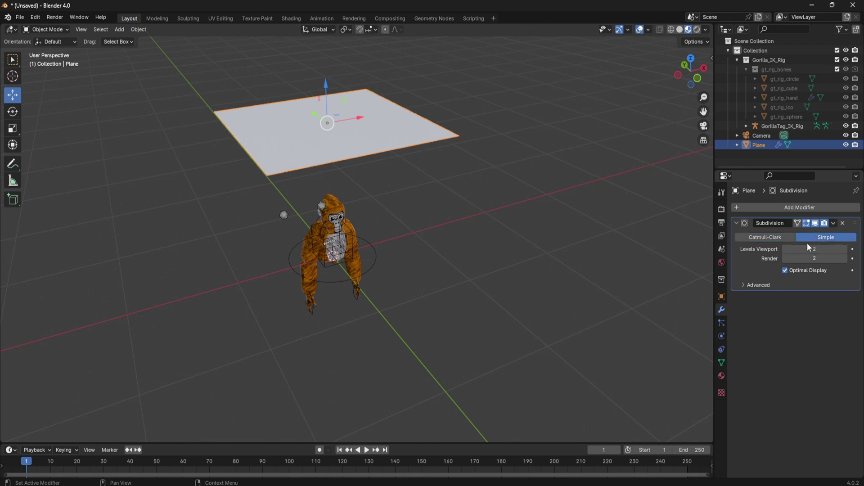
Step: Enable Cloth physics on the plane
{"action": "middle_click_drag", "start_coordinate": [307, 190], "coordinate": [349, 260], "text": "shift"}
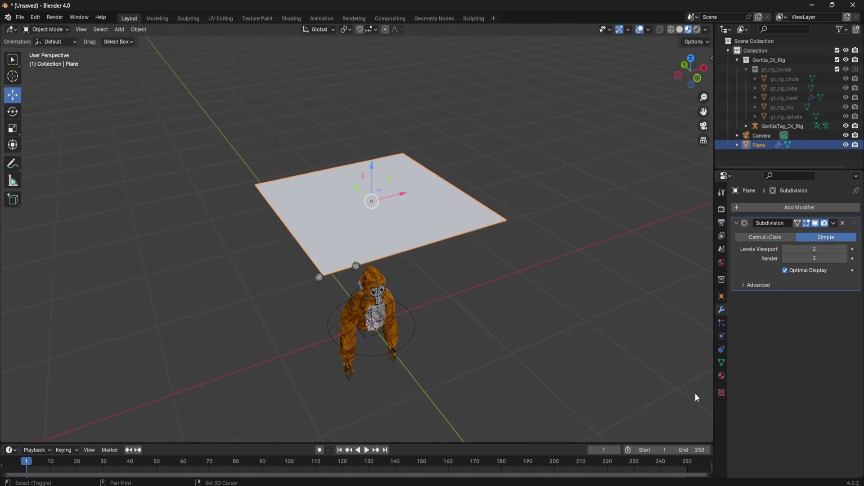
{"action": "left_click", "coordinate": [721, 337]}
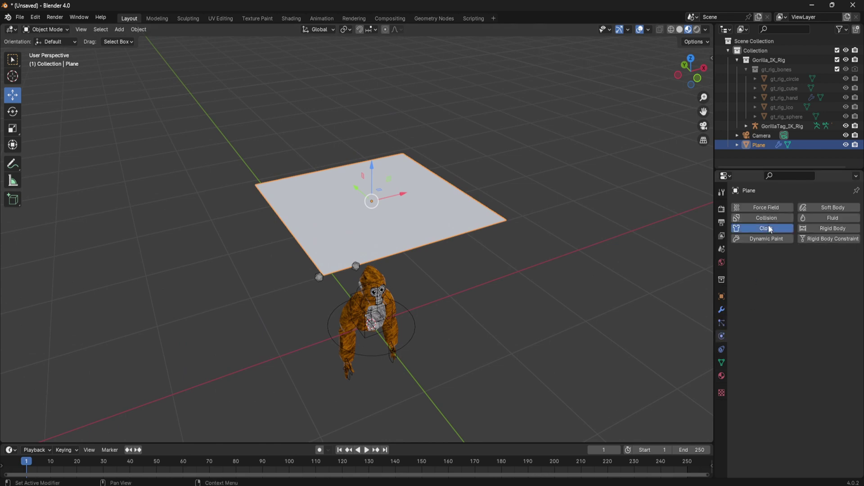
{"action": "left_click", "coordinate": [770, 229]}
Step: Set both the cloth cache's simulation end and the timeline's end frame to 50
{"action": "middle_click_drag", "start_coordinate": [290, 210], "coordinate": [350, 212]}
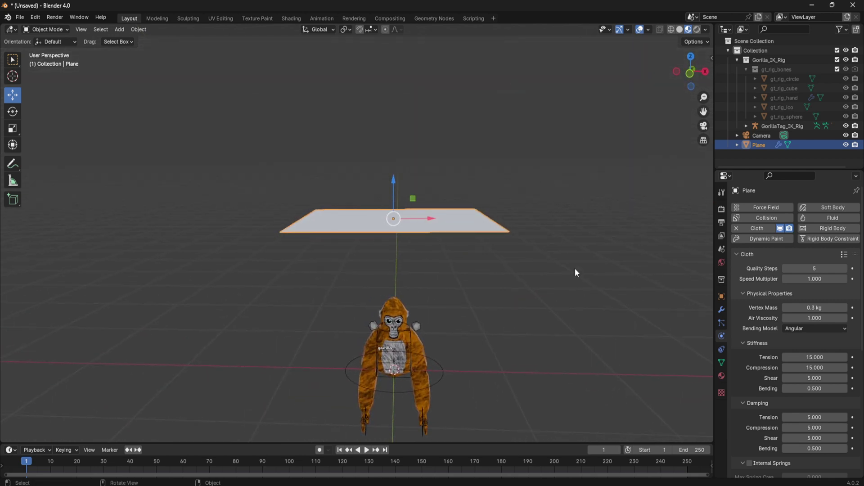
{"action": "scroll", "coordinate": [825, 369], "scroll_direction": "down", "scroll_amount": 10}
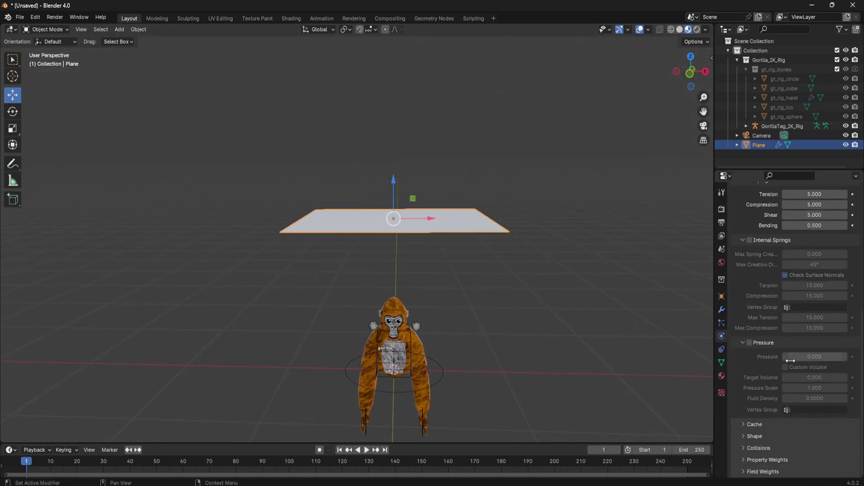
{"action": "left_click", "coordinate": [748, 423]}
{"action": "scroll", "coordinate": [765, 405], "scroll_direction": "down", "scroll_amount": 5}
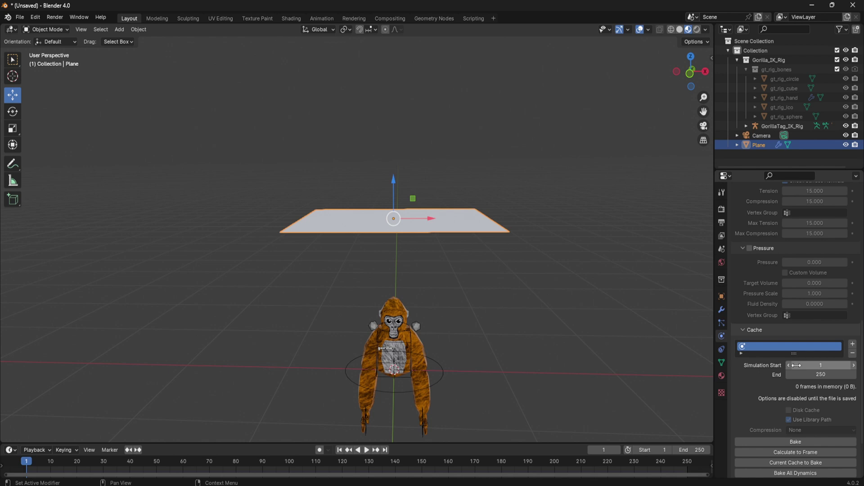
{"action": "left_click_drag", "start_coordinate": [451, 442], "coordinate": [474, 307]}
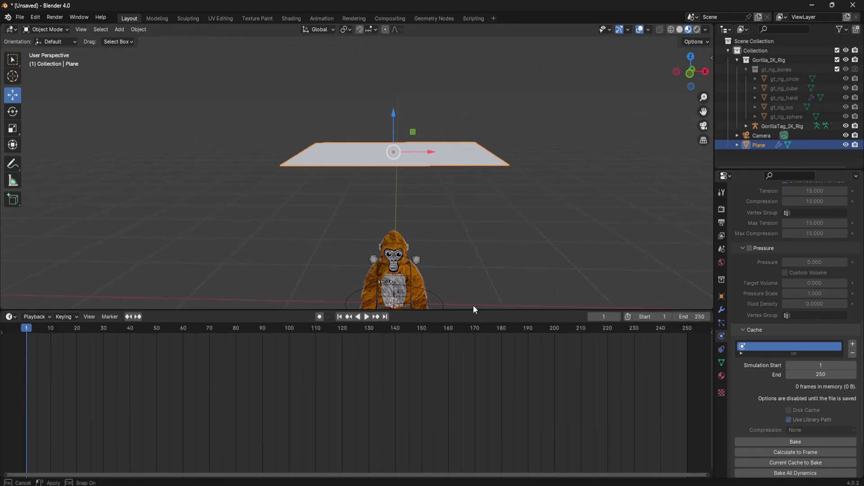
{"action": "left_click", "coordinate": [834, 375]}
{"action": "type", "text": "50"}
{"action": "key", "text": "Return"}
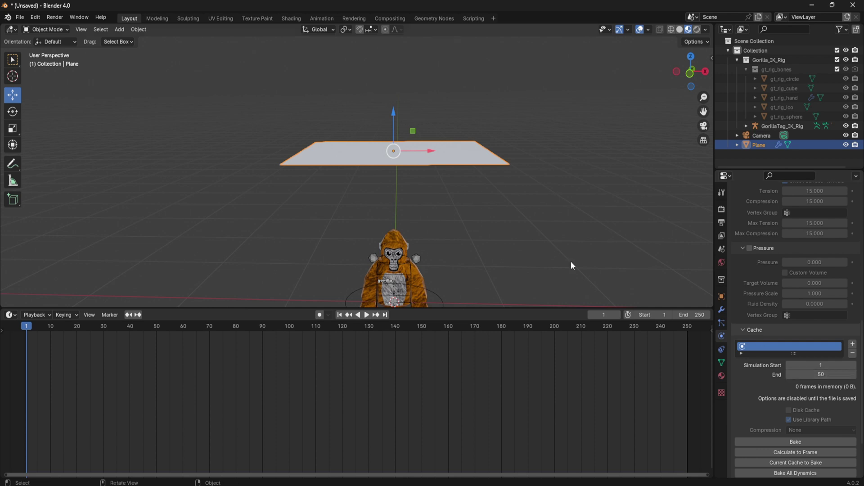
{"action": "key", "text": "Return"}
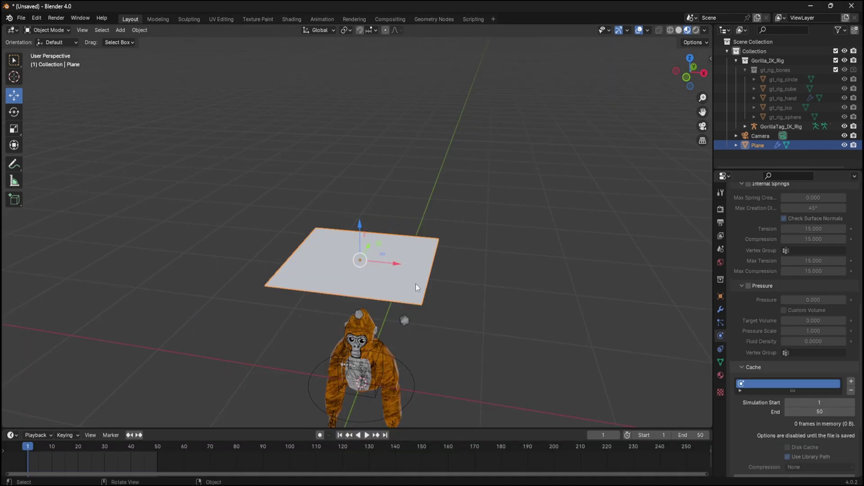
Step: Subdivide the plane's face four times in Edit Mode using face selection
{"action": "key", "text": "Tab"}
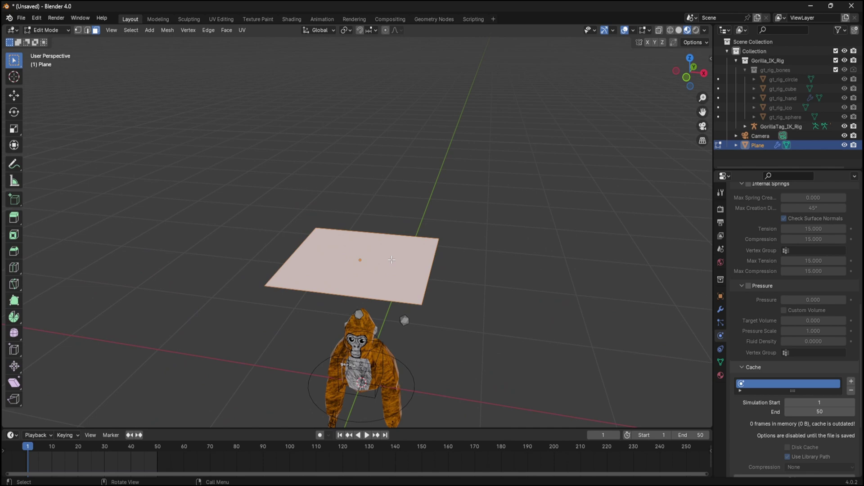
{"action": "left_click", "coordinate": [96, 30]}
{"action": "right_click", "coordinate": [391, 259]}
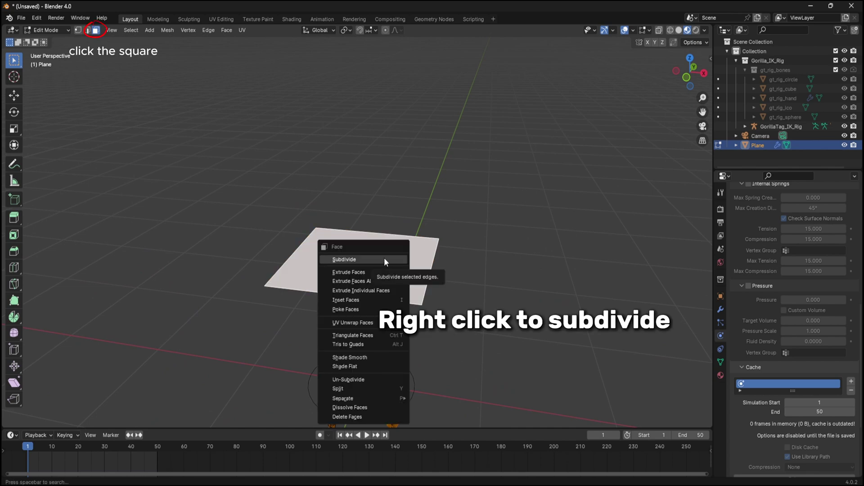
{"action": "left_click", "coordinate": [385, 259]}
{"action": "right_click", "coordinate": [385, 259]}
{"action": "left_click", "coordinate": [384, 259]}
{"action": "right_click", "coordinate": [384, 258]}
{"action": "left_click", "coordinate": [385, 259]}
{"action": "right_click", "coordinate": [385, 257]}
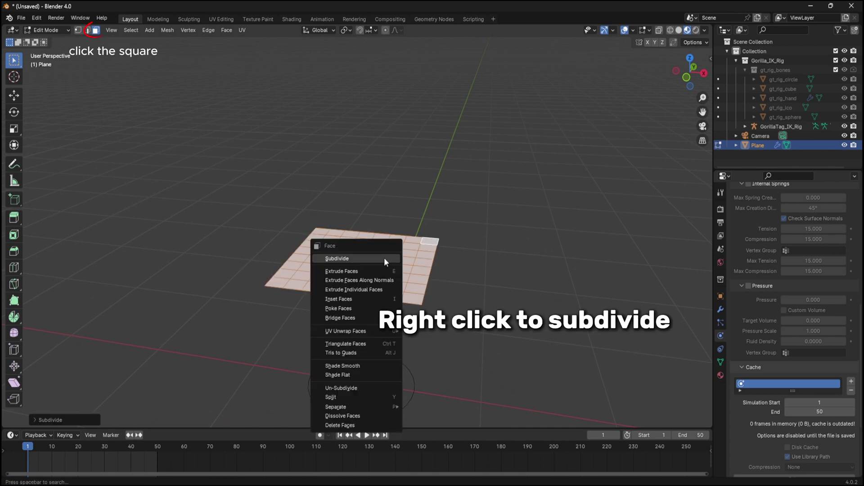
{"action": "left_click", "coordinate": [385, 260]}
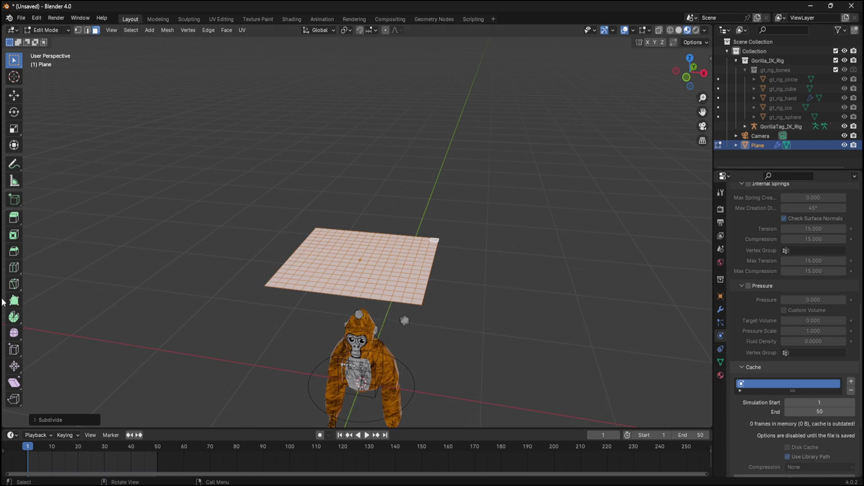
Step: Leave Edit Mode on the subdivided plane and bake its cloth simulation for frames 1 to 50
{"action": "left_click", "coordinate": [228, 359]}
{"action": "key", "text": "Tab"}
{"action": "middle_click_drag", "start_coordinate": [242, 359], "coordinate": [357, 269]}
{"action": "scroll", "coordinate": [274, 185], "scroll_direction": "up", "scroll_amount": 4}
{"action": "scroll", "coordinate": [798, 426], "scroll_direction": "down", "scroll_amount": 4}
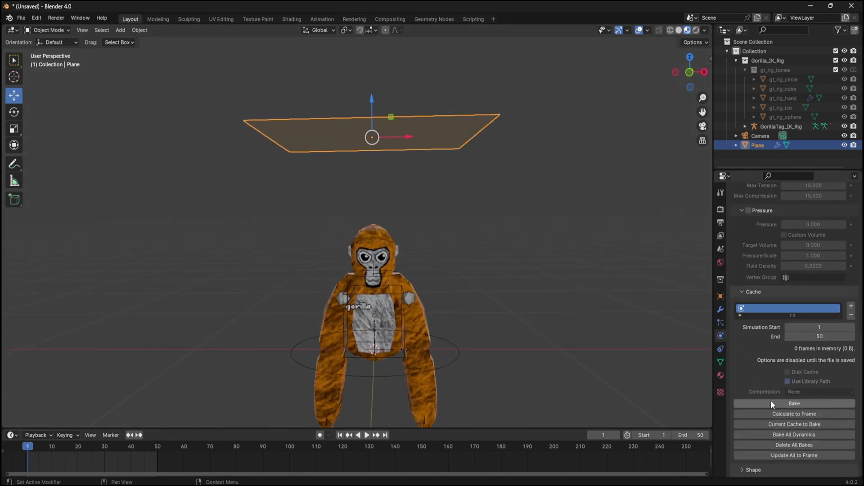
{"action": "left_click", "coordinate": [784, 404]}
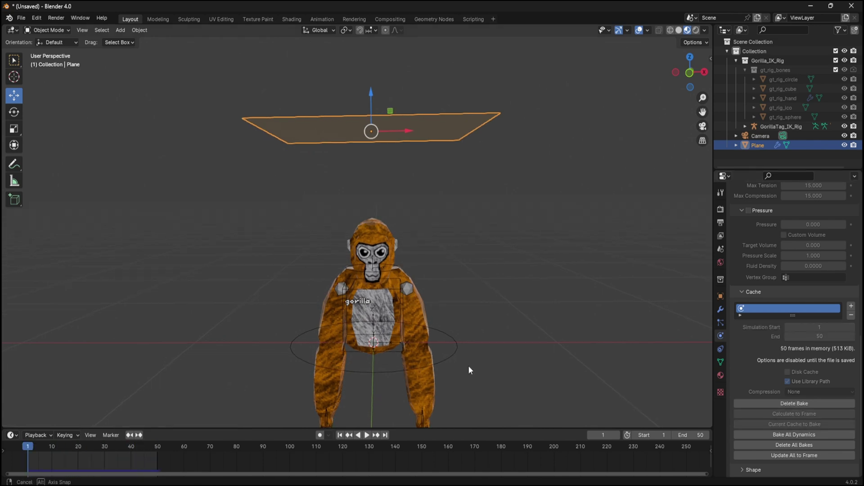
Step: Play the baked simulation and examine how the cloth drapes over the gorilla
{"action": "middle_click_drag", "start_coordinate": [468, 366], "coordinate": [441, 397]}
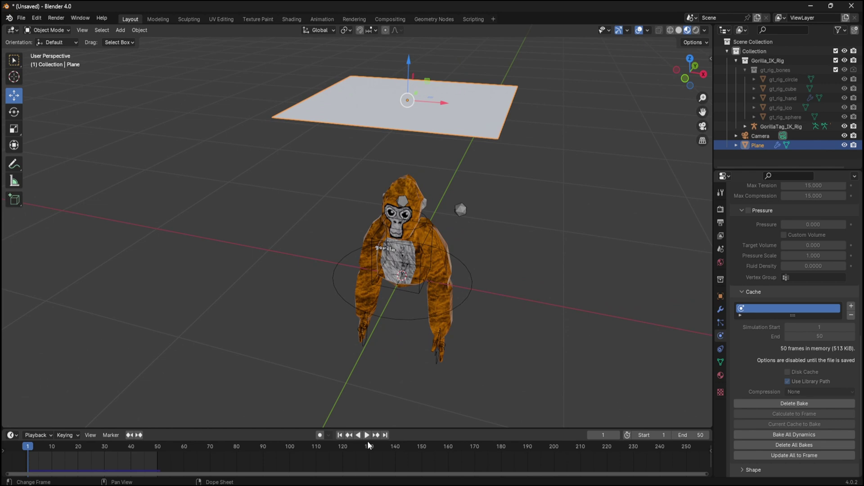
{"action": "left_click", "coordinate": [367, 435]}
{"action": "middle_click_drag", "start_coordinate": [513, 339], "coordinate": [385, 263]}
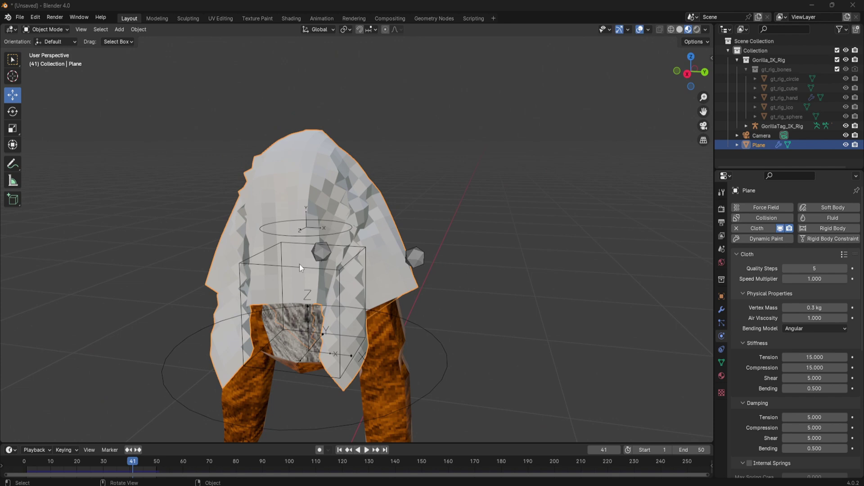
{"action": "scroll", "coordinate": [299, 264], "scroll_direction": "down", "scroll_amount": 2}
{"action": "scroll", "coordinate": [296, 305], "scroll_direction": "up", "scroll_amount": 3}
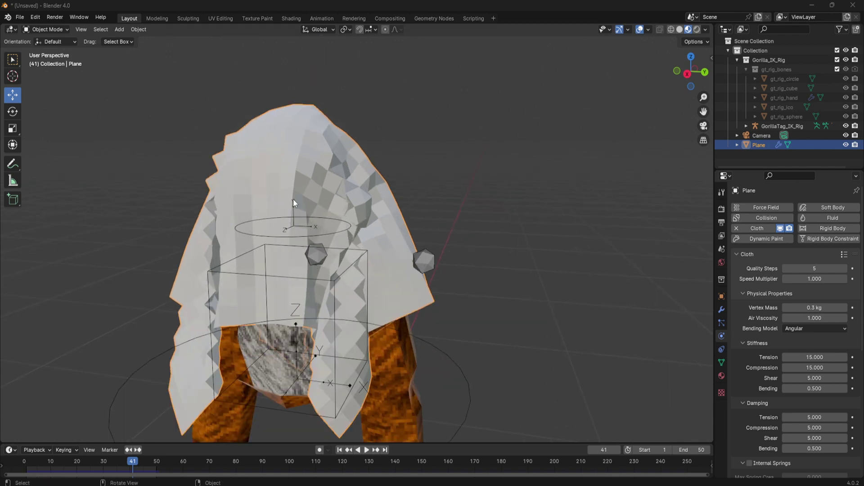
{"action": "middle_click_drag", "start_coordinate": [293, 207], "coordinate": [340, 180]}
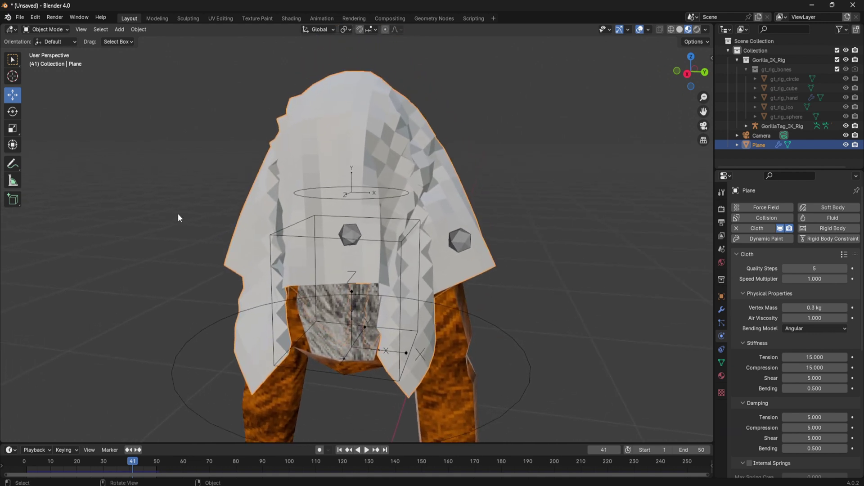
{"action": "scroll", "coordinate": [310, 236], "scroll_direction": "down", "scroll_amount": 5}
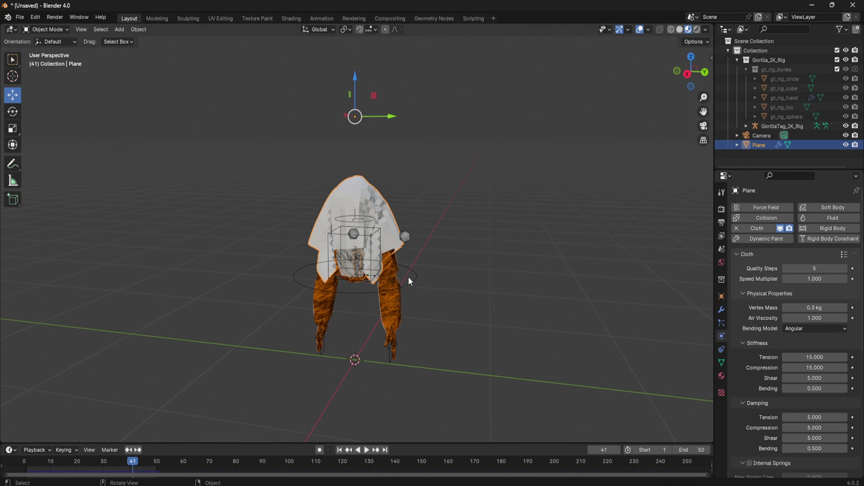
{"action": "scroll", "coordinate": [387, 252], "scroll_direction": "up", "scroll_amount": 3}
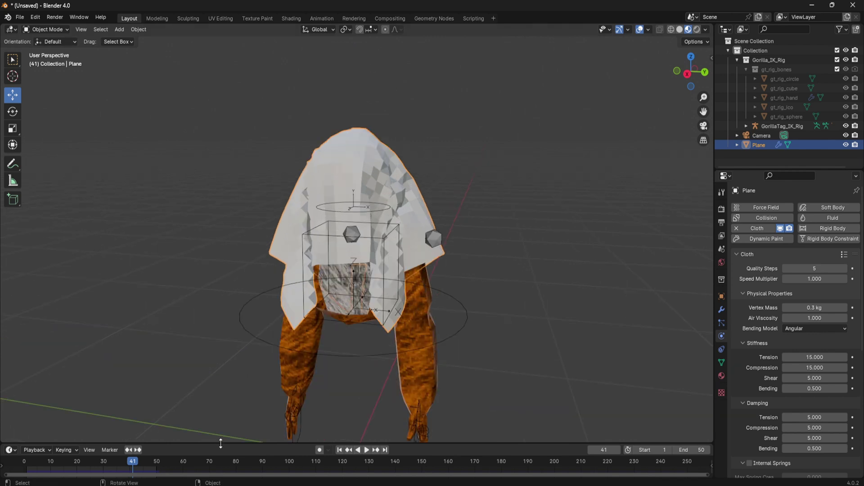
Step: Return to the first frame and add the gorilla model to the selection alongside the plane
{"action": "key", "text": "shift+Left"}
{"action": "scroll", "coordinate": [336, 291], "scroll_direction": "down", "scroll_amount": 5}
{"action": "scroll", "coordinate": [347, 275], "scroll_direction": "up", "scroll_amount": 4}
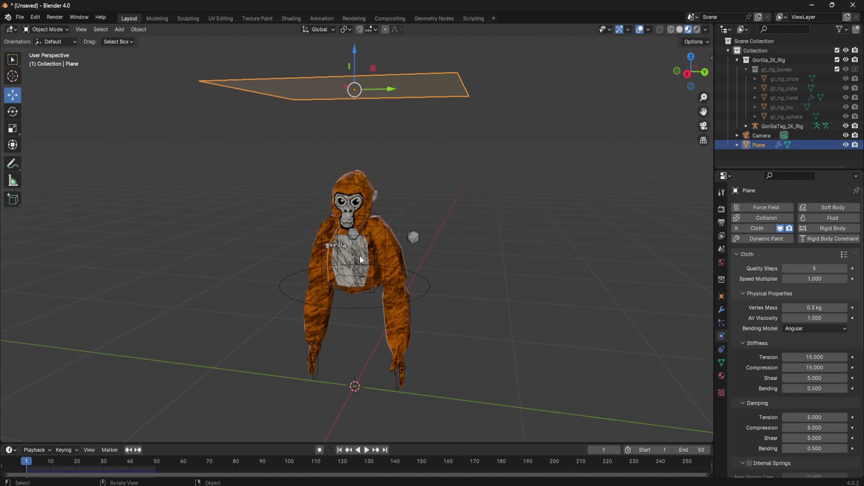
{"action": "left_click", "coordinate": [357, 187], "text": "shift"}
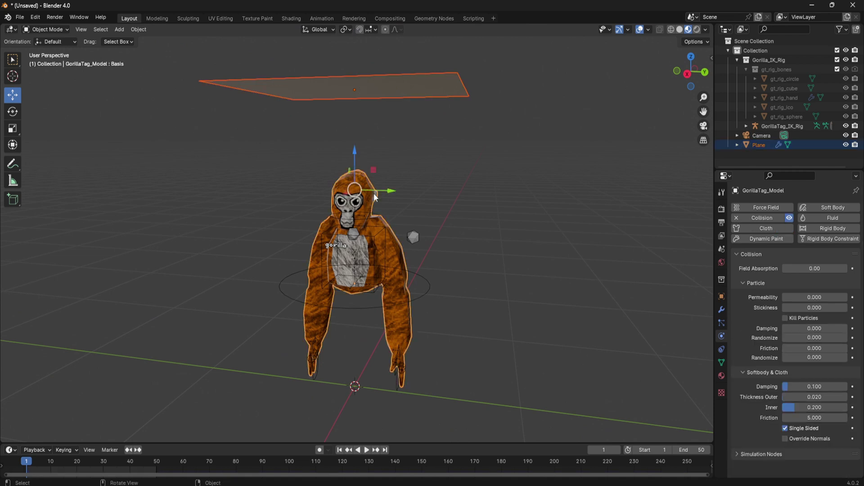
{"action": "scroll", "coordinate": [438, 142], "scroll_direction": "down", "scroll_amount": 3}
{"action": "middle_click_drag", "start_coordinate": [425, 160], "coordinate": [423, 178]}
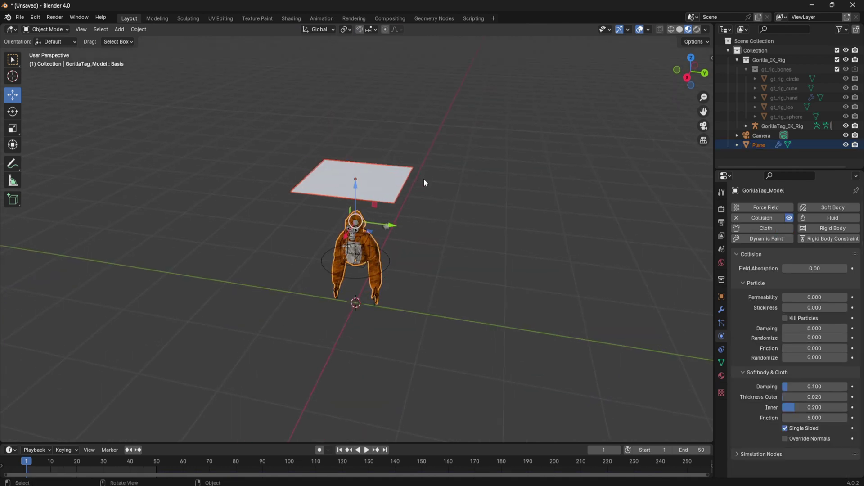
Step: Add the gorilla's IK rig to the selection and scale everything up uniformly by 8.883
{"action": "left_click", "coordinate": [382, 274], "text": "shift"}
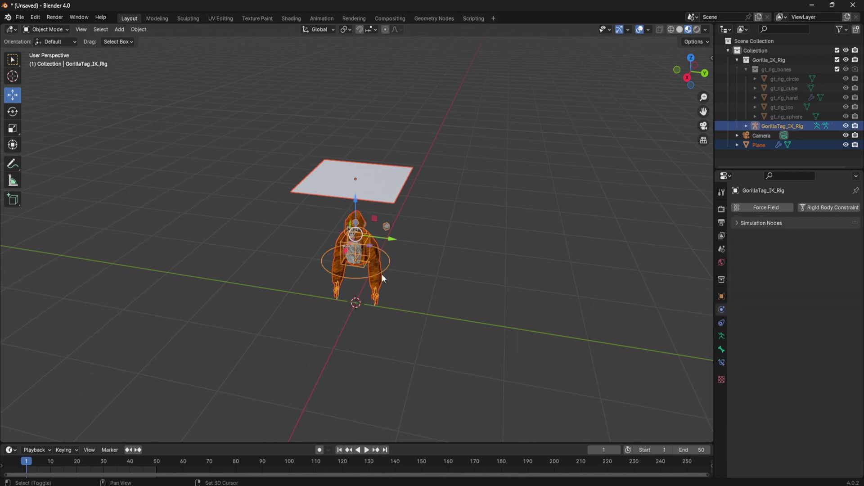
{"action": "scroll", "coordinate": [387, 274], "scroll_direction": "down", "scroll_amount": 4}
{"action": "key", "text": "s"}
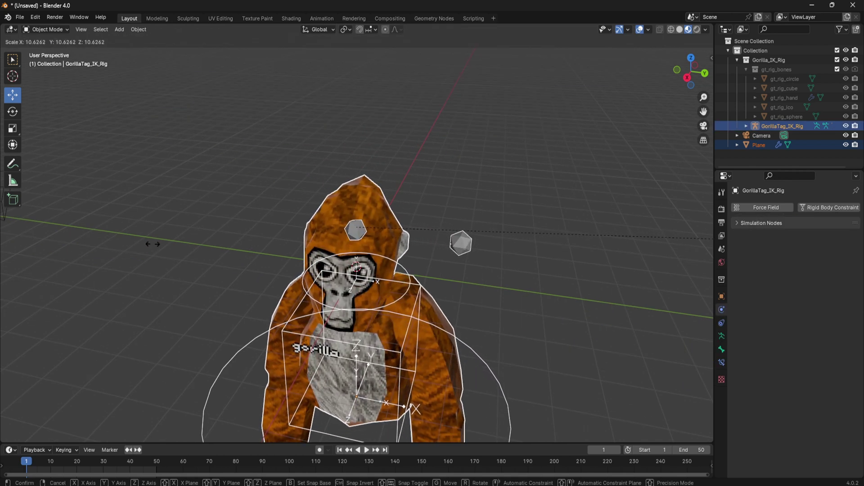
{"action": "left_click", "coordinate": [158, 284]}
{"action": "scroll", "coordinate": [165, 285], "scroll_direction": "down", "scroll_amount": 3}
{"action": "middle_click_drag", "start_coordinate": [165, 285], "coordinate": [186, 258]}
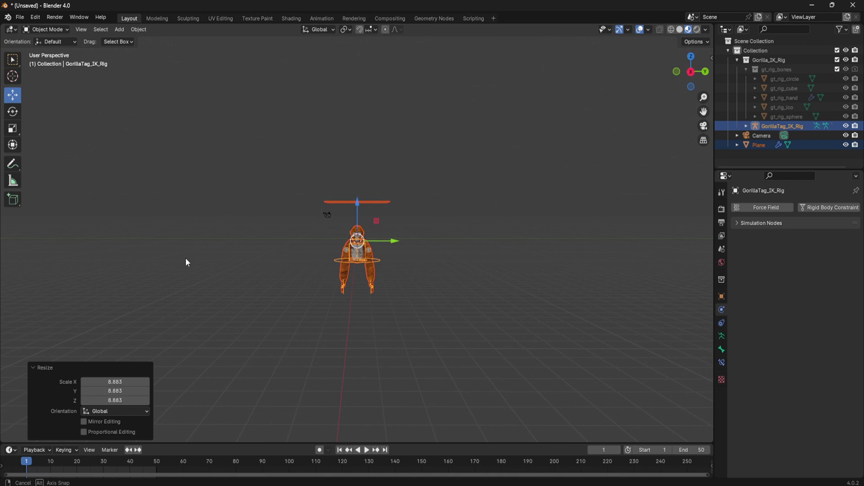
{"action": "scroll", "coordinate": [185, 257], "scroll_direction": "up", "scroll_amount": 5}
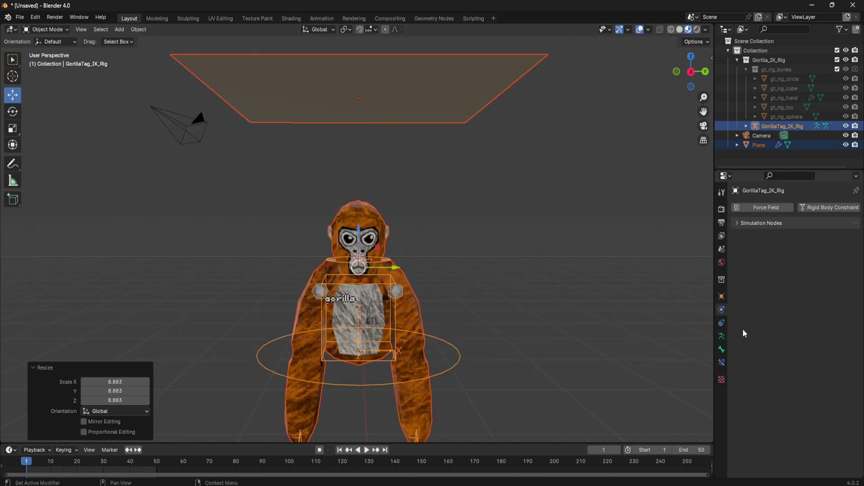
Step: Select only the plane and enable Self Collisions in its cloth collision settings
{"action": "left_click", "coordinate": [355, 113]}
{"action": "scroll", "coordinate": [779, 316], "scroll_direction": "down", "scroll_amount": 10}
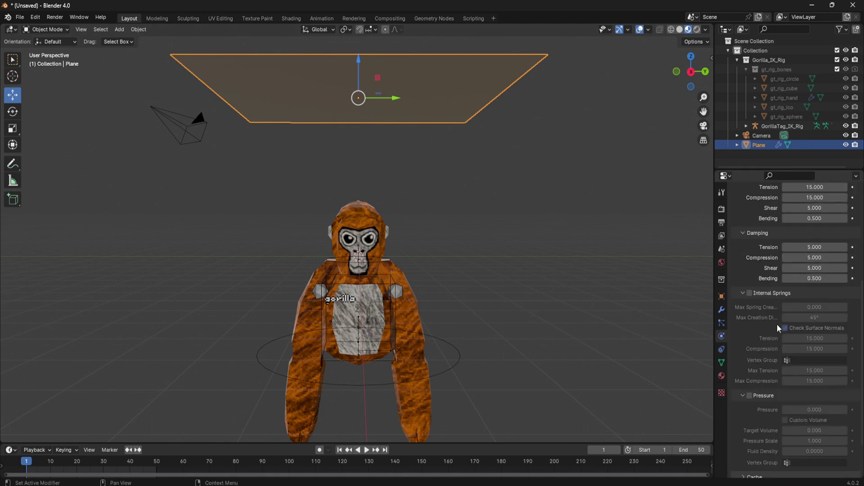
{"action": "scroll", "coordinate": [749, 305], "scroll_direction": "up", "scroll_amount": 1}
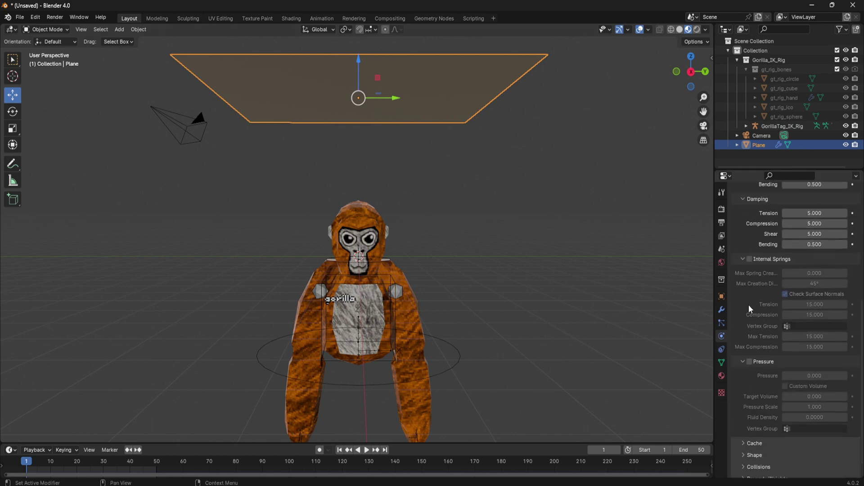
{"action": "scroll", "coordinate": [755, 351], "scroll_direction": "down", "scroll_amount": 1}
{"action": "left_click", "coordinate": [757, 448]}
{"action": "scroll", "coordinate": [765, 437], "scroll_direction": "down", "scroll_amount": 6}
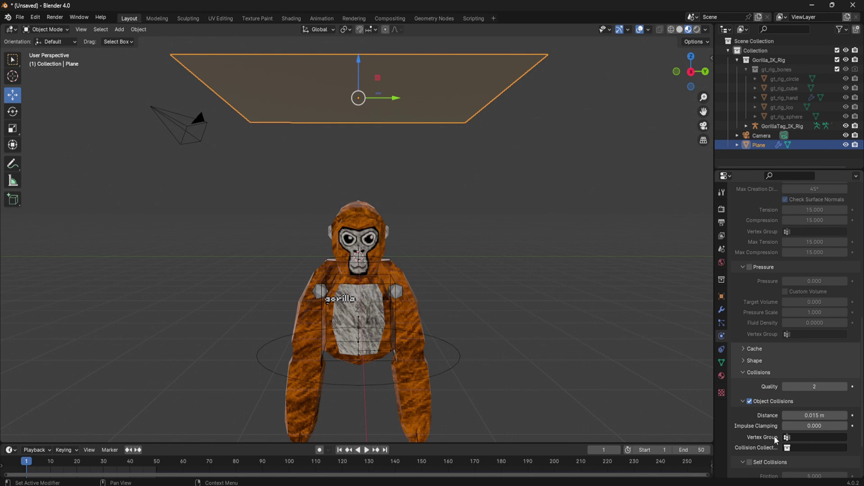
{"action": "left_click", "coordinate": [750, 399]}
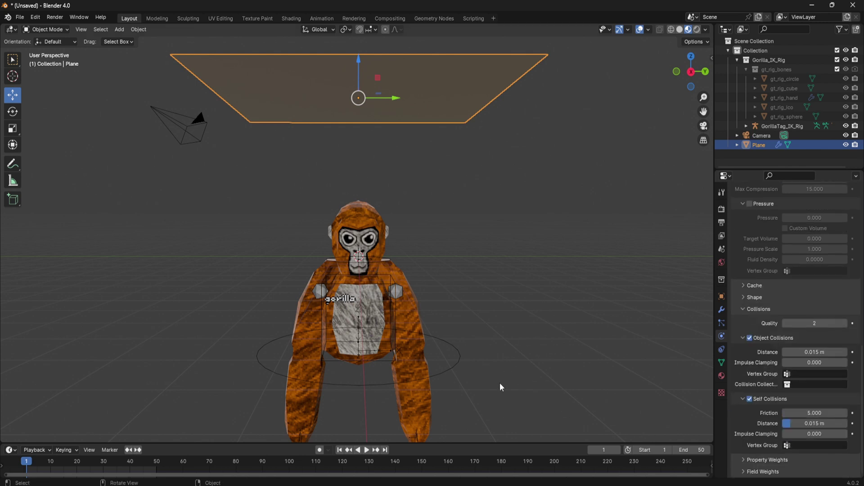
Step: Apply Shade Smooth to the plane
{"action": "scroll", "coordinate": [750, 304], "scroll_direction": "up", "scroll_amount": 12}
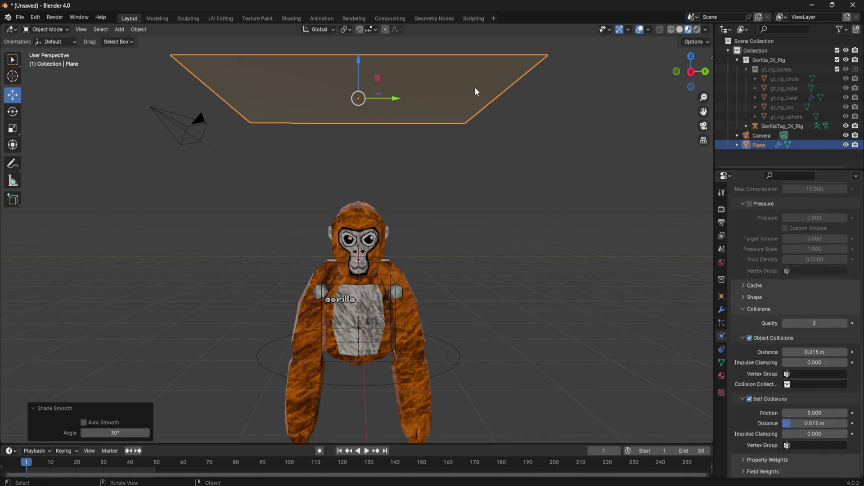
{"action": "right_click", "coordinate": [475, 89]}
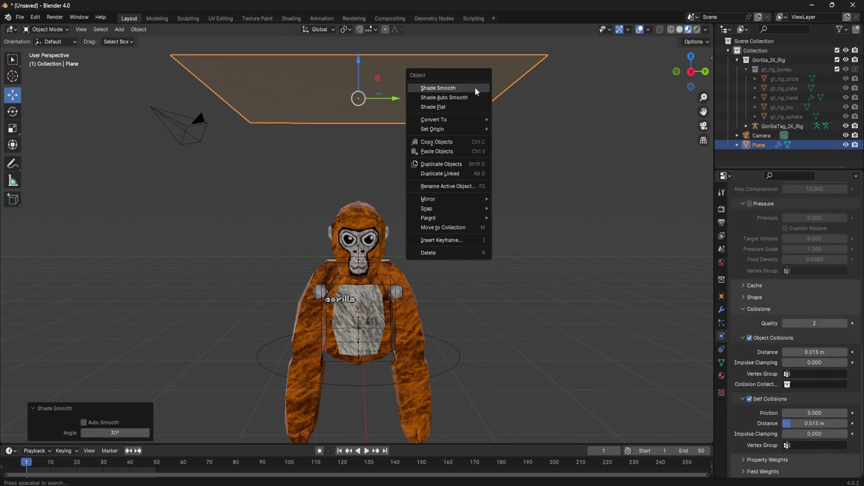
{"action": "left_click", "coordinate": [475, 89]}
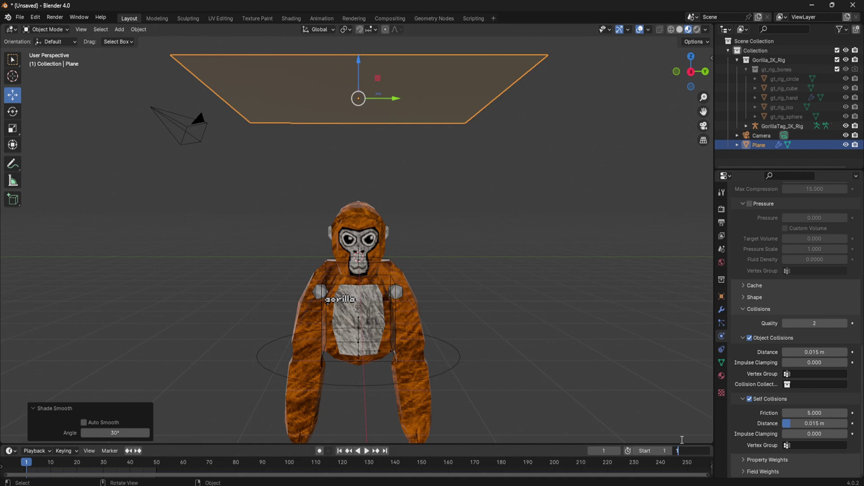
Step: Set the timeline's end frame to 150 and play the cloth simulation
{"action": "type", "text": "0"}
{"action": "key", "text": "Return"}
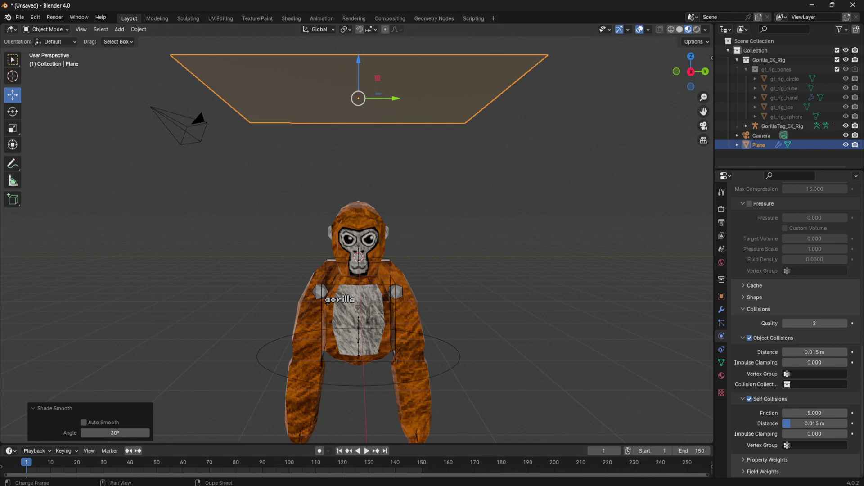
{"action": "left_click", "coordinate": [366, 451]}
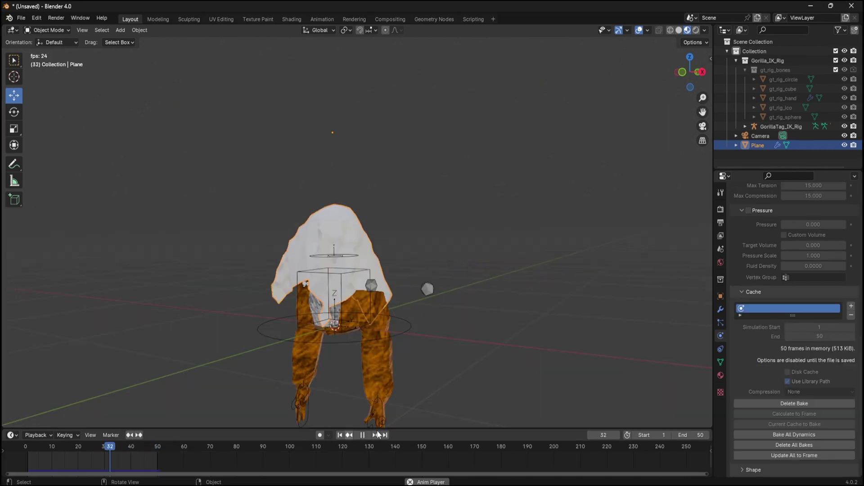
Step: Stop the playback, return to the first frame and deselect the plane
{"action": "left_click", "coordinate": [361, 435]}
{"action": "left_click", "coordinate": [339, 435]}
{"action": "left_click", "coordinate": [445, 273]}
{"action": "middle_click_drag", "start_coordinate": [445, 273], "coordinate": [495, 171]}
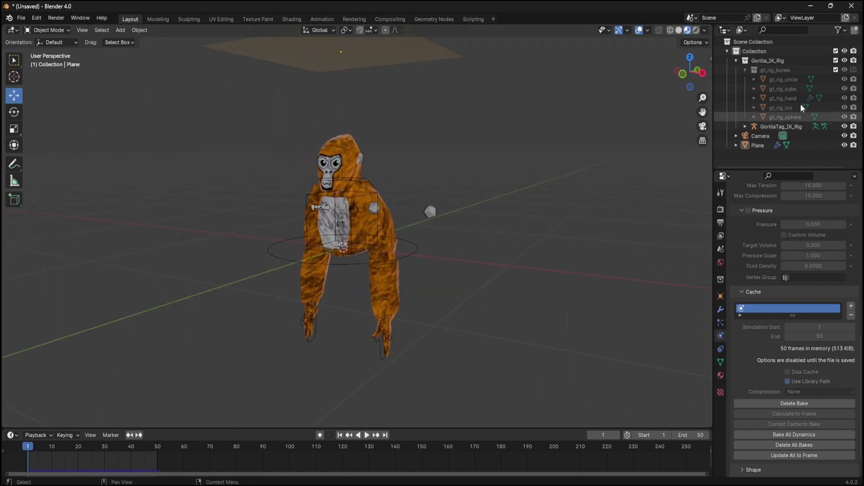
Step: Look through the camera and reposition it with Walk Navigation so it frames the gorilla and the plane above
{"action": "left_click", "coordinate": [703, 126]}
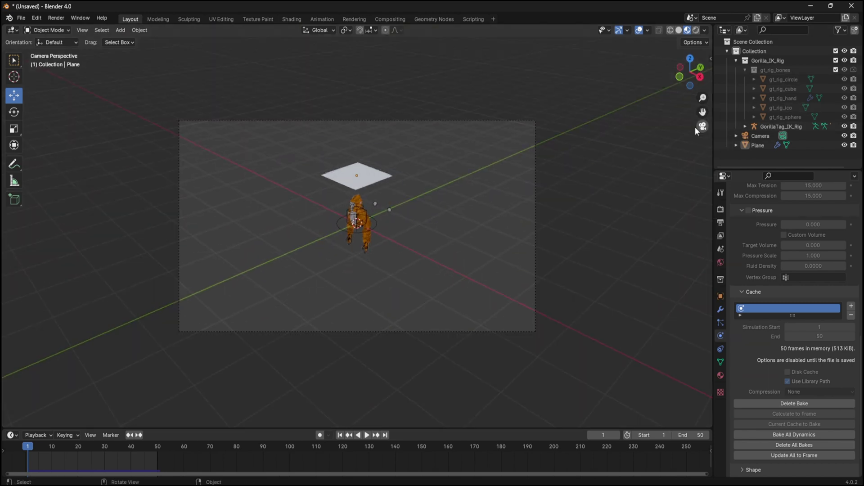
{"action": "left_click", "coordinate": [83, 31]}
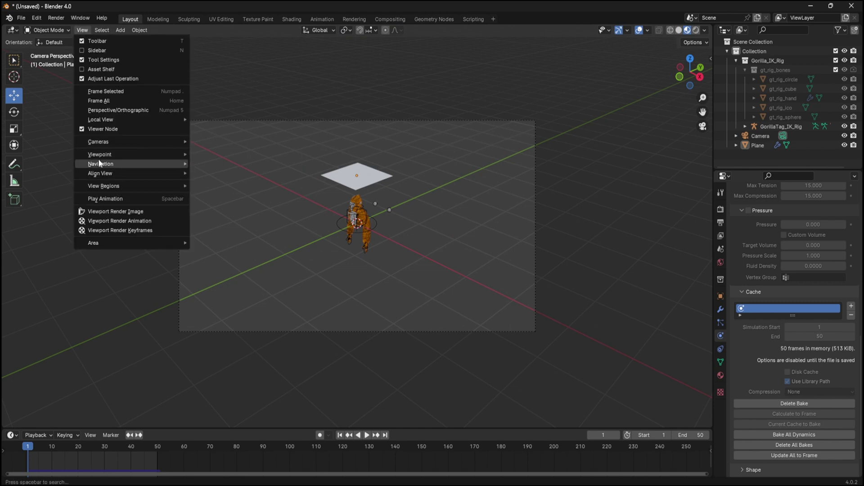
{"action": "mouse_move", "coordinate": [101, 163]}
{"action": "left_click", "coordinate": [241, 333]}
{"action": "key", "text": "w"}
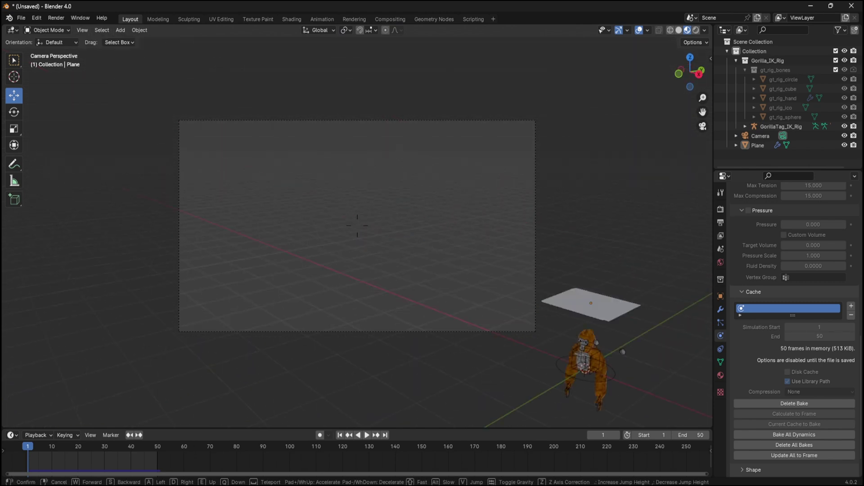
{"action": "key", "text": "a"}
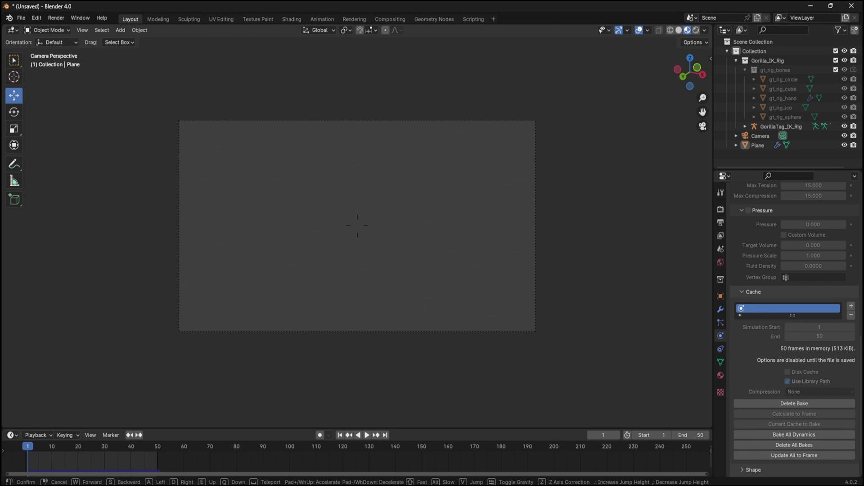
{"action": "key", "text": "w"}
{"action": "key", "text": "s"}
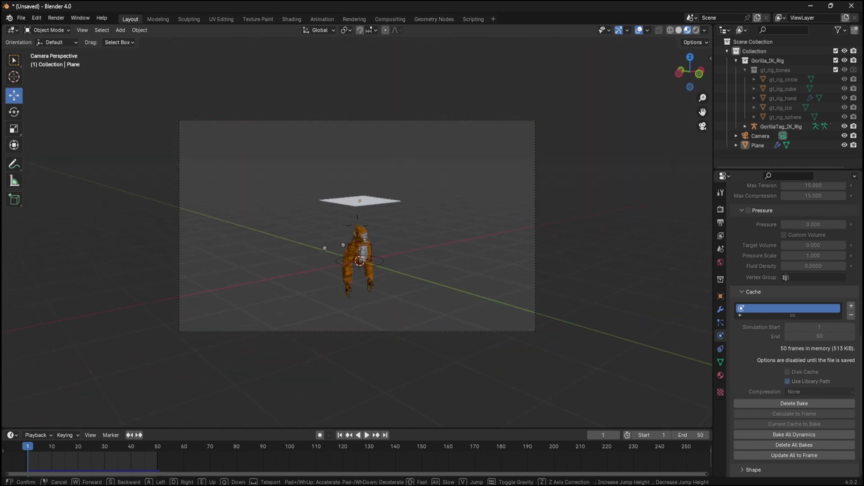
{"action": "key", "text": "w"}
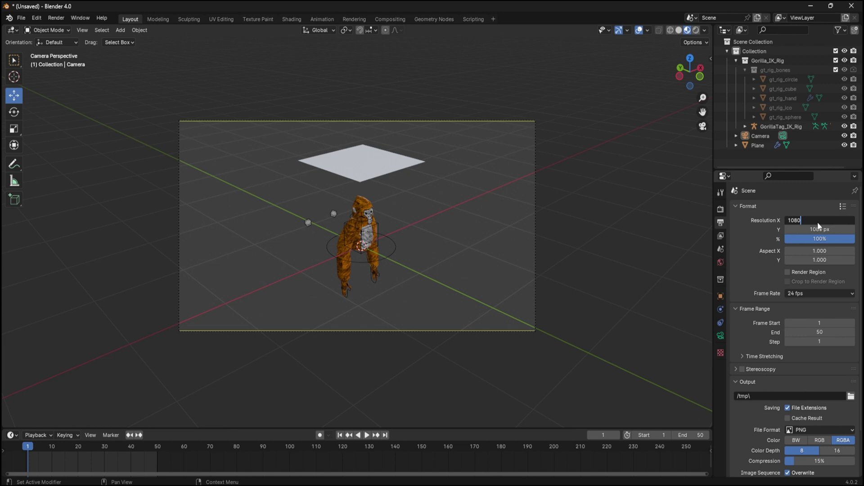
Step: Set the render resolution to 1080 px wide by 1920 px high for a vertical frame
{"action": "key", "text": "Return"}
{"action": "left_click", "coordinate": [838, 230]}
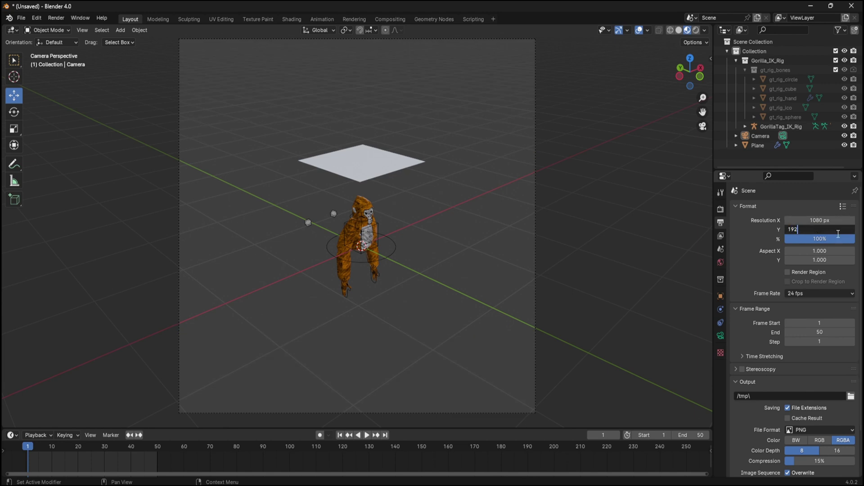
{"action": "type", "text": "1920"}
{"action": "key", "text": "Return"}
Step: Return to the camera view after orbiting out of it and select the plane above the gorilla
{"action": "scroll", "coordinate": [491, 273], "scroll_direction": "down", "scroll_amount": 3}
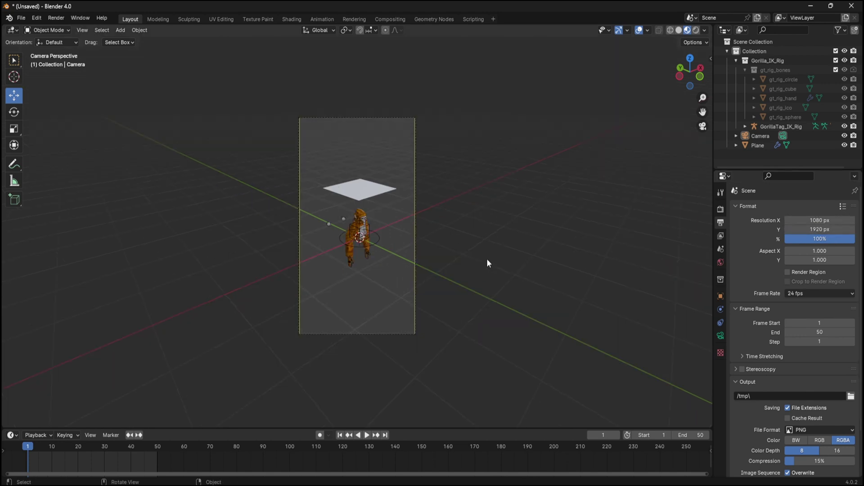
{"action": "middle_click_drag", "start_coordinate": [487, 258], "coordinate": [489, 224]}
{"action": "left_click", "coordinate": [702, 126]}
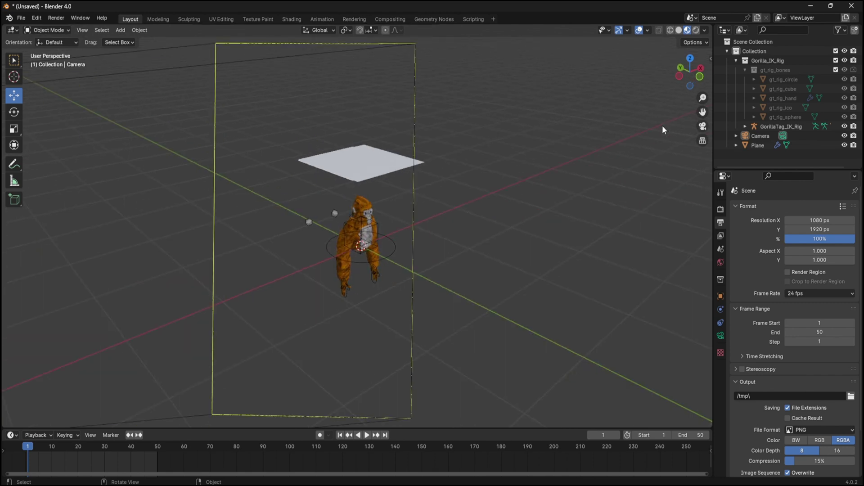
{"action": "scroll", "coordinate": [406, 149], "scroll_direction": "up", "scroll_amount": 3}
{"action": "left_click", "coordinate": [367, 153]}
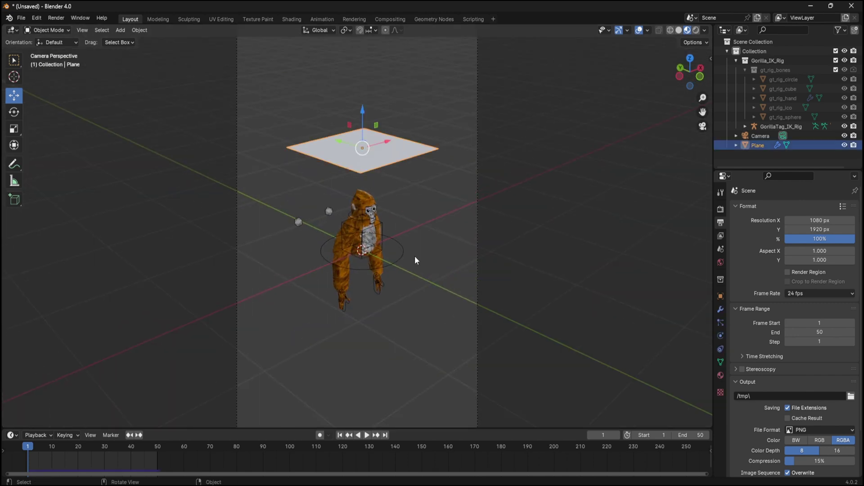
Step: Add a mesh plane under the gorilla as a floor and scale it up far beyond the gorilla and camera
{"action": "mouse_move", "coordinate": [457, 263]}
{"action": "middle_mouse_down"}
{"action": "mouse_move", "coordinate": [447, 264]}
{"action": "mouse_move", "coordinate": [452, 272]}
{"action": "middle_mouse_up"}
{"action": "scroll", "coordinate": [452, 272], "scroll_direction": "down", "scroll_amount": 4}
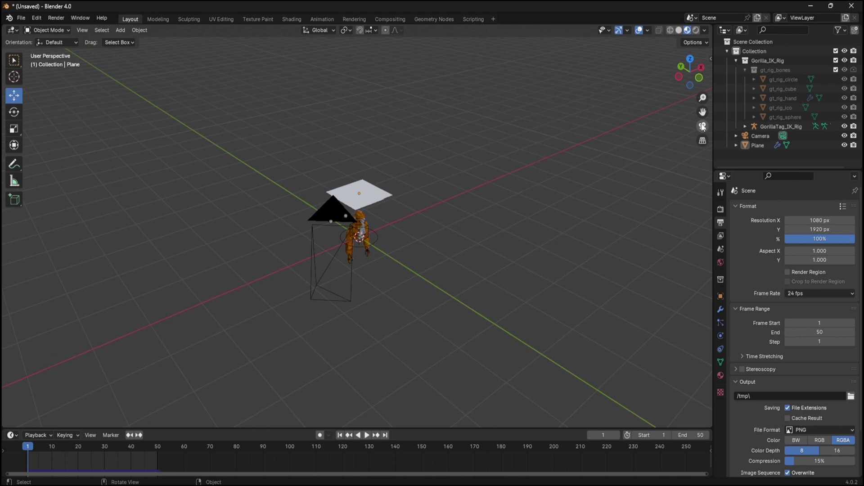
{"action": "left_click", "coordinate": [702, 126]}
{"action": "middle_click_drag", "start_coordinate": [591, 222], "coordinate": [555, 226]}
{"action": "key", "text": "shift+a"}
{"action": "mouse_move", "coordinate": [474, 284]}
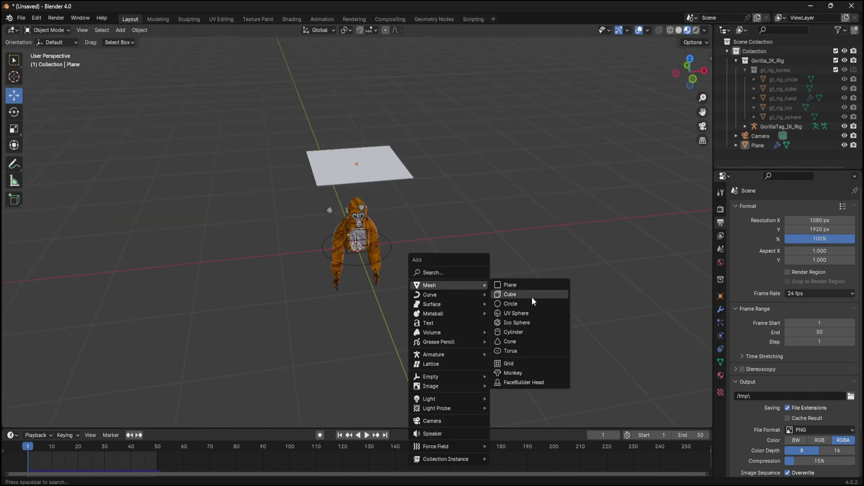
{"action": "left_click", "coordinate": [510, 285]}
{"action": "scroll", "coordinate": [461, 269], "scroll_direction": "down", "scroll_amount": 2}
{"action": "key", "text": "s"}
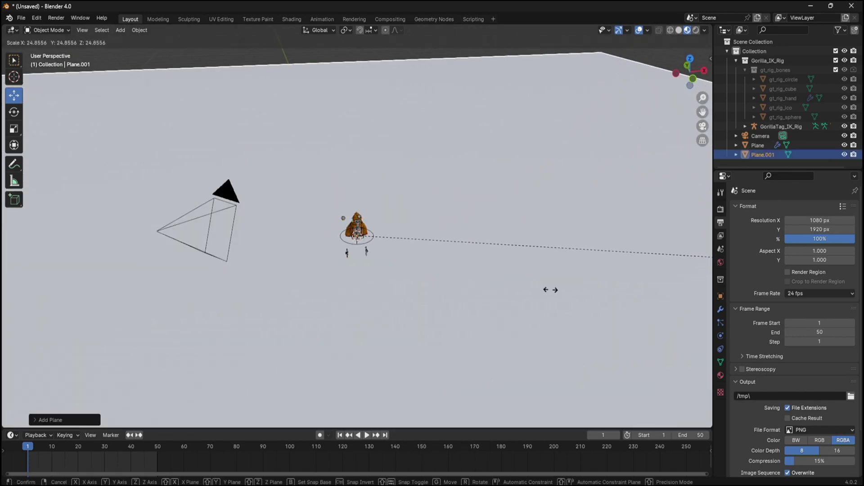
{"action": "left_click", "coordinate": [549, 290]}
{"action": "scroll", "coordinate": [351, 303], "scroll_direction": "up", "scroll_amount": 4}
{"action": "scroll", "coordinate": [380, 290], "scroll_direction": "up", "scroll_amount": 5}
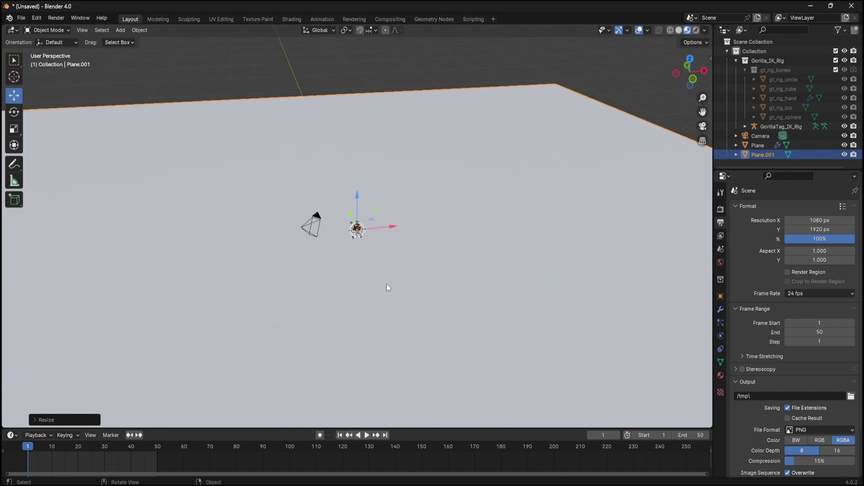
Step: Give the floor a new material with a black base color, metallic 1.000 and roughness 0.303
{"action": "left_click", "coordinate": [721, 375]}
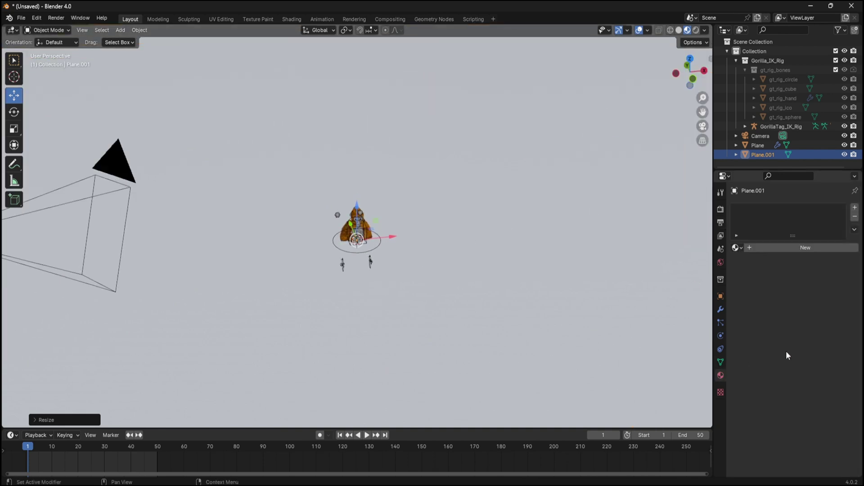
{"action": "left_click", "coordinate": [800, 248]}
{"action": "left_click", "coordinate": [815, 321]}
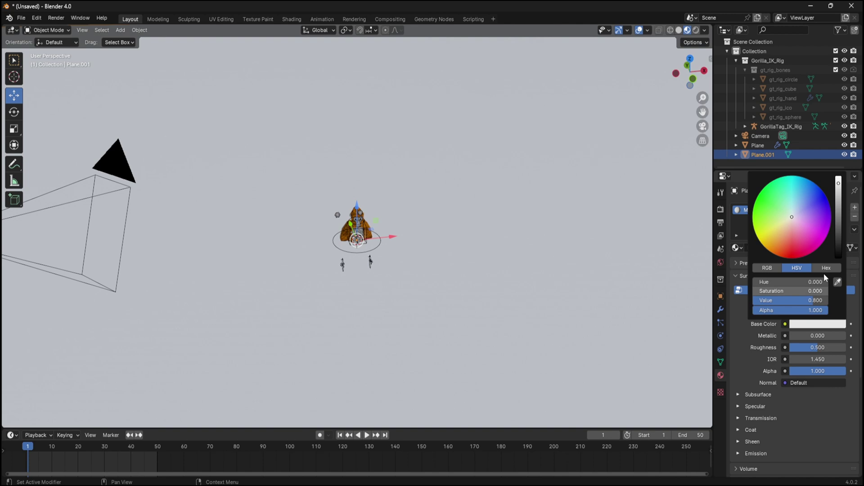
{"action": "left_click_drag", "start_coordinate": [840, 251], "coordinate": [839, 257]}
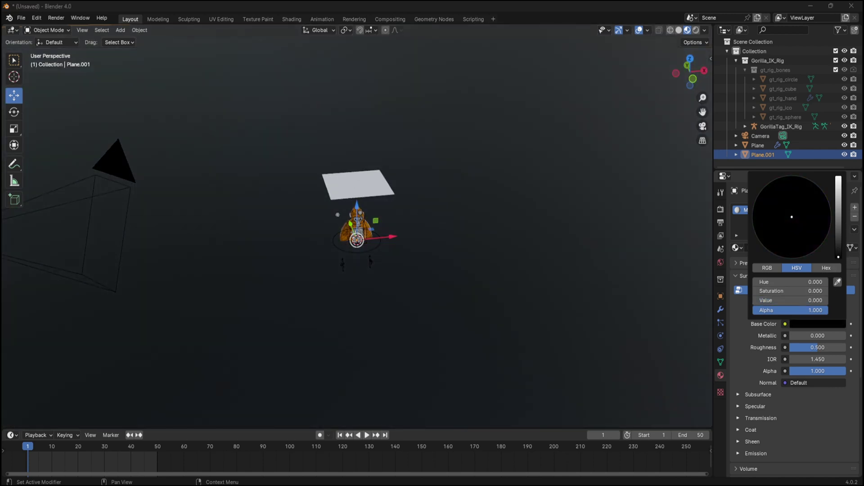
{"action": "mouse_move", "coordinate": [544, 258]}
{"action": "middle_mouse_down"}
{"action": "mouse_move", "coordinate": [534, 241]}
{"action": "mouse_move", "coordinate": [547, 243]}
{"action": "middle_mouse_up"}
{"action": "mouse_move", "coordinate": [818, 336]}
{"action": "left_mouse_down"}
{"action": "mouse_move", "coordinate": [848, 336]}
{"action": "mouse_move", "coordinate": [814, 351]}
{"action": "left_mouse_up"}
{"action": "middle_click_drag", "start_coordinate": [463, 268], "coordinate": [459, 288]}
Step: Raise the gorilla rig and the cloth plane together so the hands clear the floor, and rescale the floor plane
{"action": "left_click", "coordinate": [364, 254]}
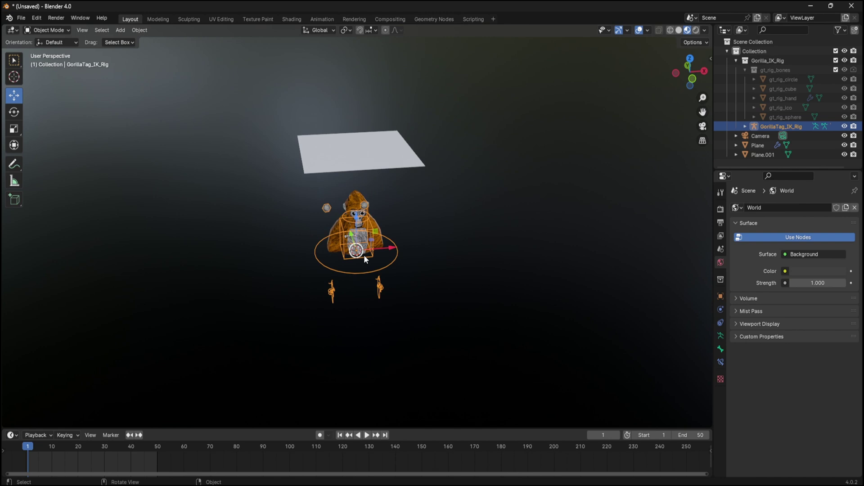
{"action": "left_click", "coordinate": [347, 148], "text": "shift"}
{"action": "middle_click_drag", "start_coordinate": [348, 148], "coordinate": [350, 199]}
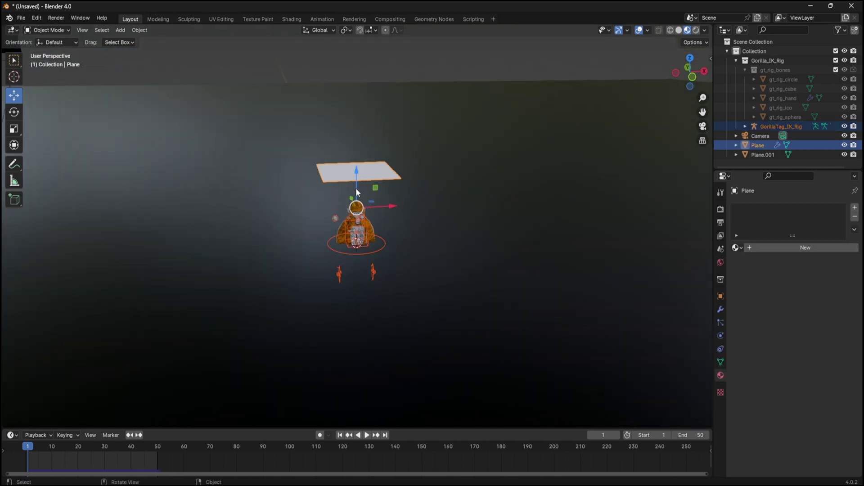
{"action": "left_click_drag", "start_coordinate": [356, 187], "coordinate": [348, 145]}
{"action": "left_click", "coordinate": [454, 148]}
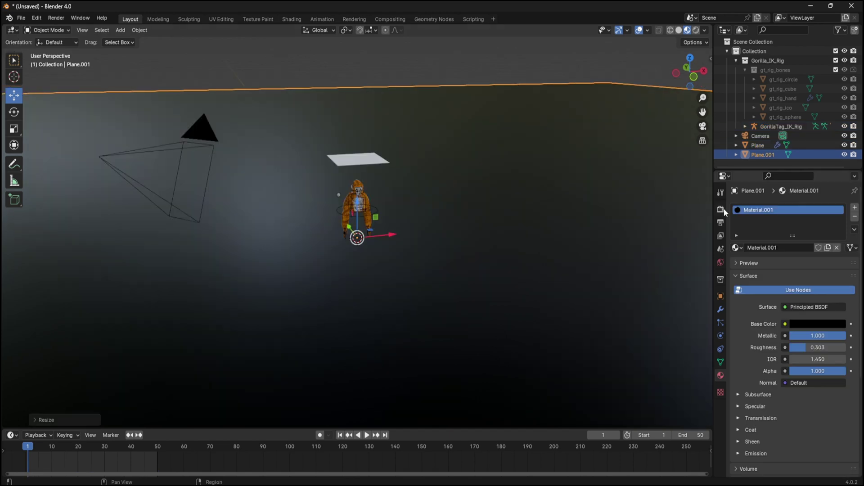
Step: Enable Ambient Occlusion, Bloom, Screen Space Reflections and Motion Blur in the EEVEE render settings
{"action": "left_click", "coordinate": [720, 209]}
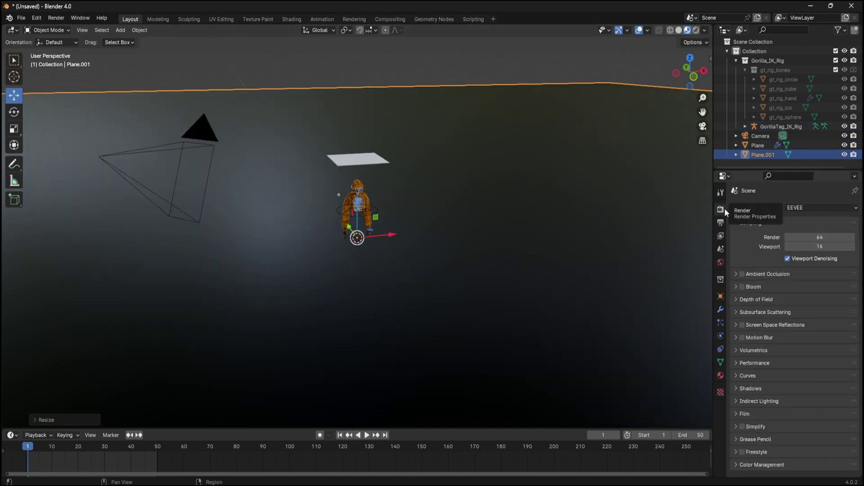
{"action": "left_click", "coordinate": [742, 274]}
{"action": "left_click", "coordinate": [742, 286]}
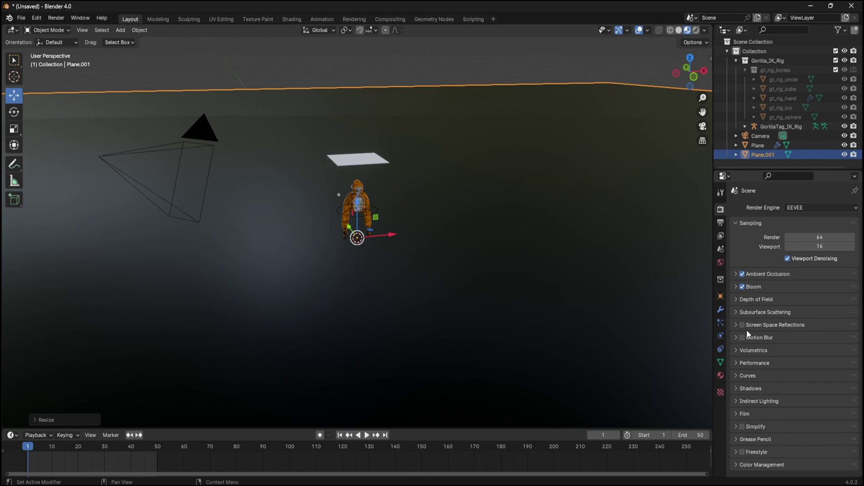
{"action": "left_click", "coordinate": [737, 325]}
{"action": "left_click", "coordinate": [737, 324]}
{"action": "left_click", "coordinate": [742, 325]}
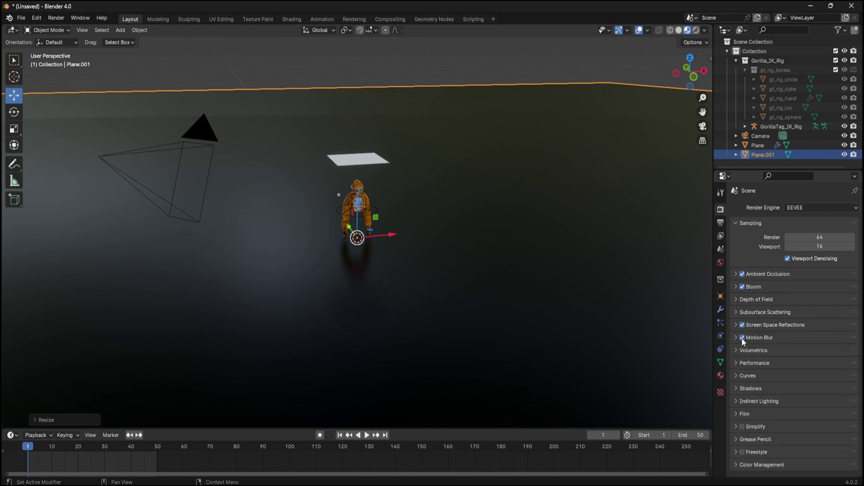
Step: Put the gorilla rig in Pose Mode and move its torso control down towards the floor
{"action": "mouse_move", "coordinate": [536, 289]}
{"action": "middle_mouse_down"}
{"action": "mouse_move", "coordinate": [581, 301]}
{"action": "mouse_move", "coordinate": [533, 296]}
{"action": "middle_mouse_up"}
{"action": "scroll", "coordinate": [532, 292], "scroll_direction": "up", "scroll_amount": 3}
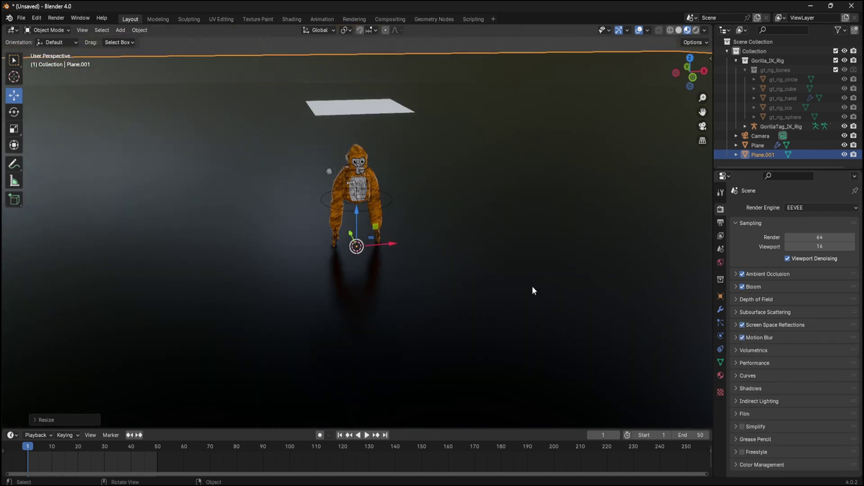
{"action": "scroll", "coordinate": [530, 286], "scroll_direction": "up", "scroll_amount": 4}
{"action": "left_click", "coordinate": [330, 138]}
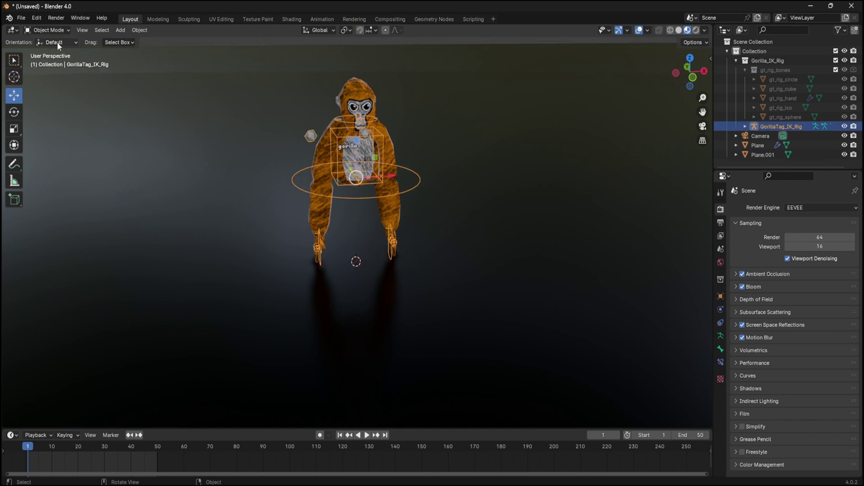
{"action": "left_click", "coordinate": [47, 30]}
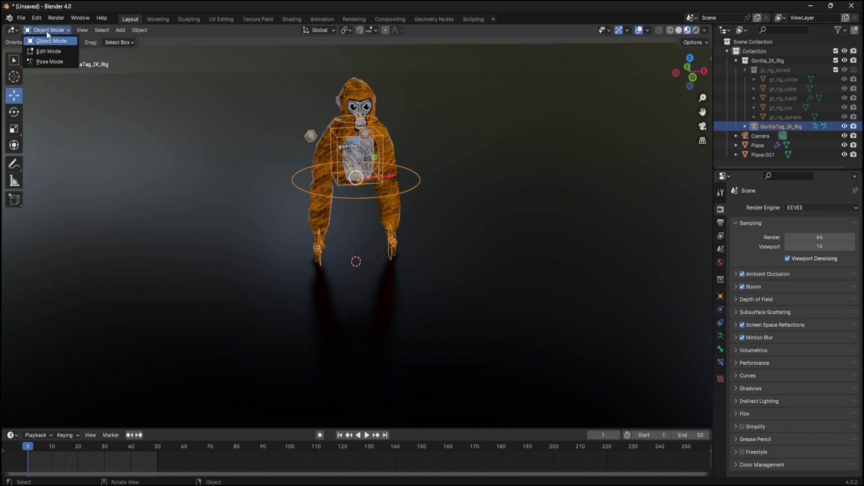
{"action": "left_click", "coordinate": [47, 62]}
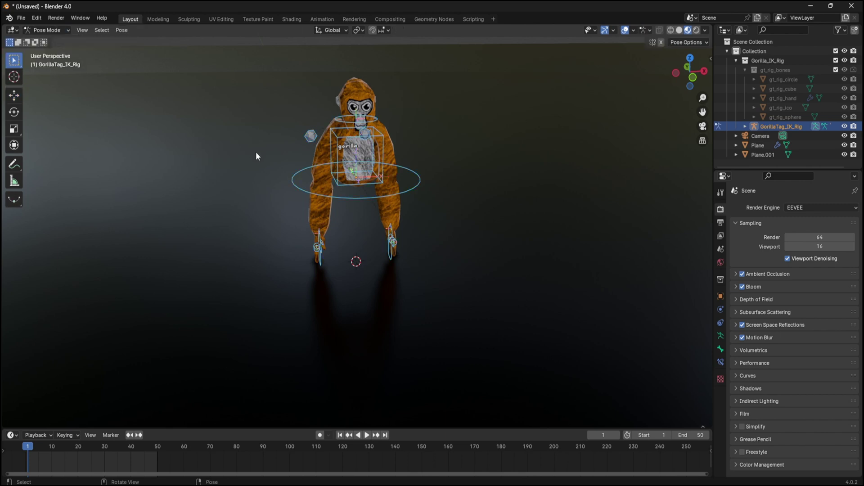
{"action": "left_click", "coordinate": [340, 145]}
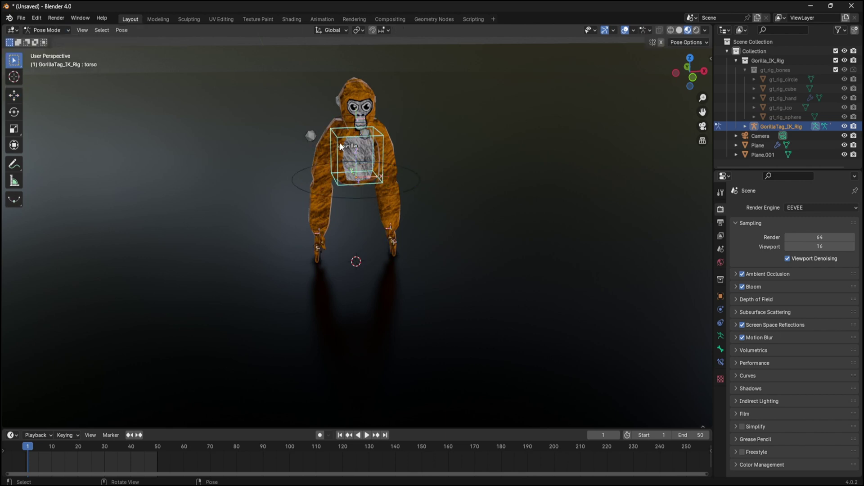
{"action": "left_click", "coordinate": [14, 95]}
{"action": "left_click_drag", "start_coordinate": [357, 145], "coordinate": [355, 211]}
Step: Rotate the hand controllers around the X axis to lay both hands flat on the floor, and readjust the torso height
{"action": "scroll", "coordinate": [387, 217], "scroll_direction": "up", "scroll_amount": 5}
{"action": "left_click", "coordinate": [446, 238]}
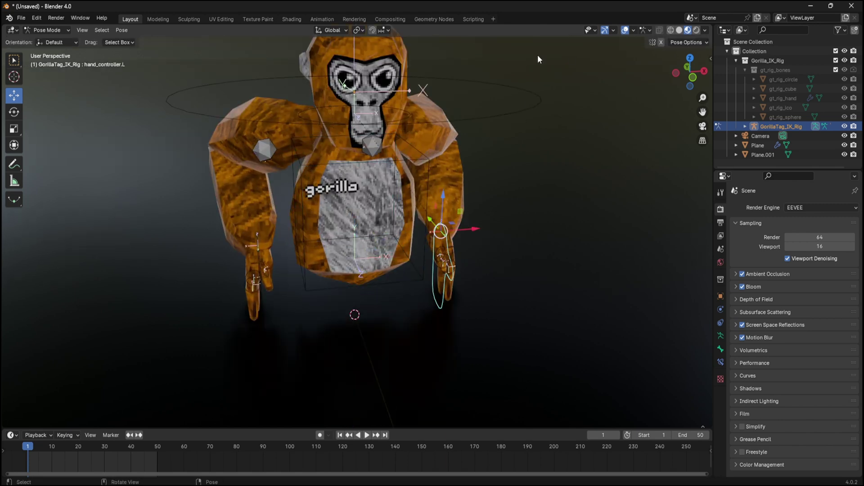
{"action": "left_click", "coordinate": [13, 113]}
{"action": "left_click_drag", "start_coordinate": [442, 244], "coordinate": [432, 270]}
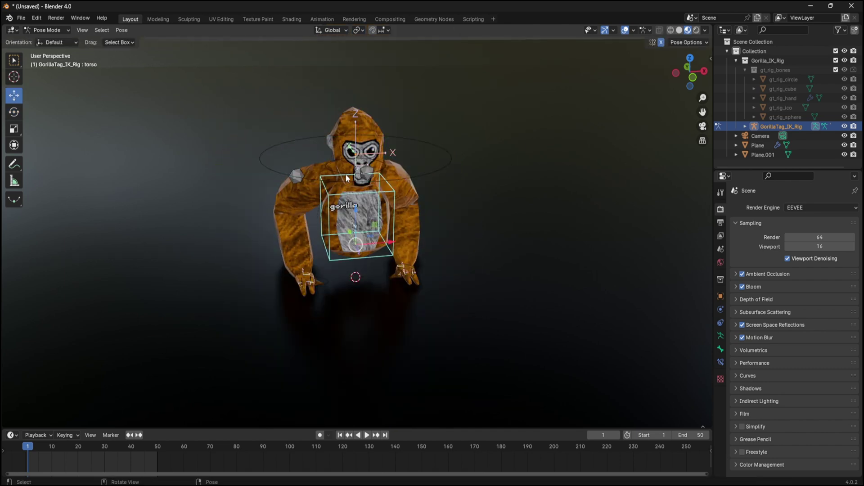
{"action": "scroll", "coordinate": [333, 78], "scroll_direction": "down", "scroll_amount": 3}
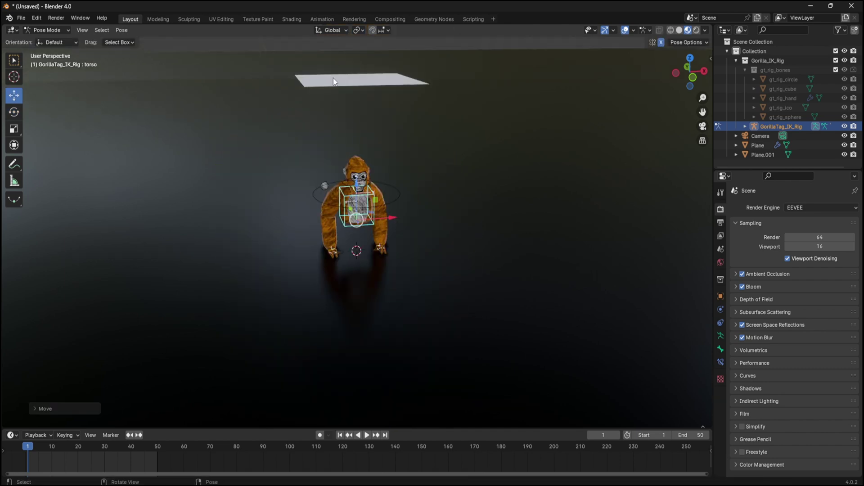
Step: Return the rig to Object Mode and rescale the cloth plane above the gorilla
{"action": "middle_click_drag", "start_coordinate": [333, 77], "coordinate": [343, 115]}
{"action": "key", "text": "Tab"}
{"action": "key", "text": "ctrl+Tab"}
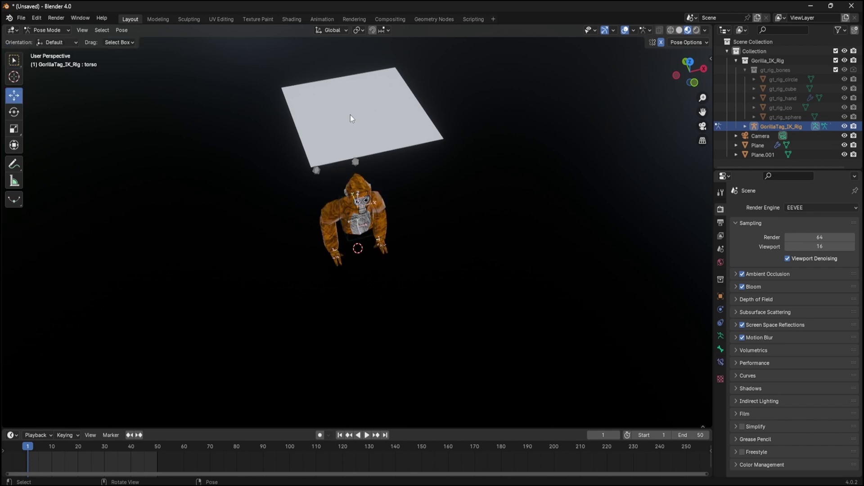
{"action": "left_click", "coordinate": [48, 30]}
{"action": "left_click", "coordinate": [47, 44]}
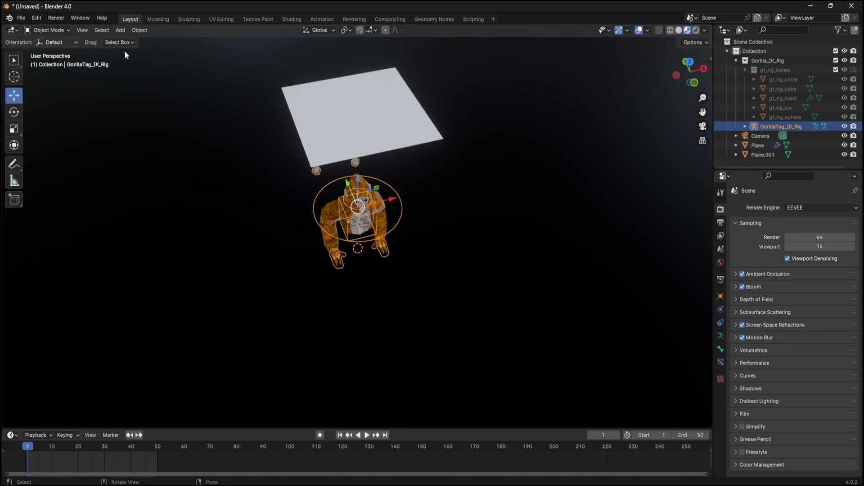
{"action": "left_click", "coordinate": [354, 115]}
{"action": "key", "text": "s"}
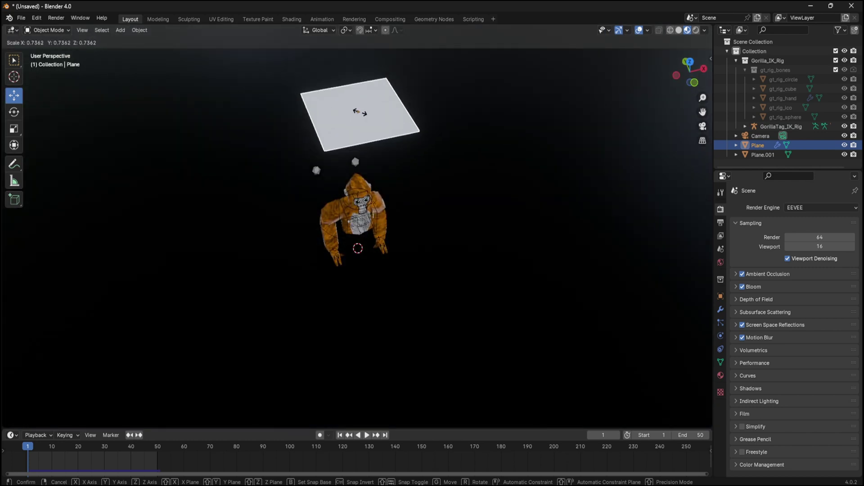
{"action": "left_click", "coordinate": [360, 112]}
{"action": "middle_click_drag", "start_coordinate": [360, 112], "coordinate": [387, 86]}
Step: Look through the camera with its full frame in view and switch the viewport to Rendered shading
{"action": "left_click", "coordinate": [703, 127]}
{"action": "left_click", "coordinate": [655, 139]}
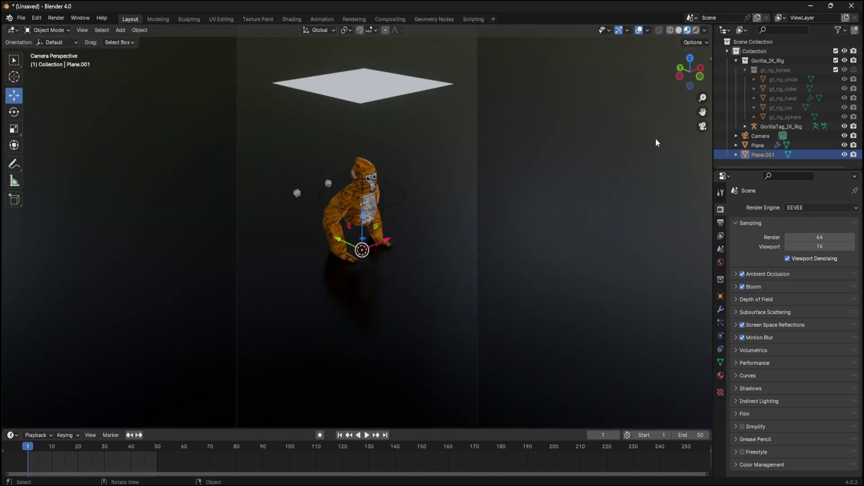
{"action": "scroll", "coordinate": [523, 133], "scroll_direction": "down", "scroll_amount": 3}
{"action": "scroll", "coordinate": [515, 123], "scroll_direction": "up", "scroll_amount": 3}
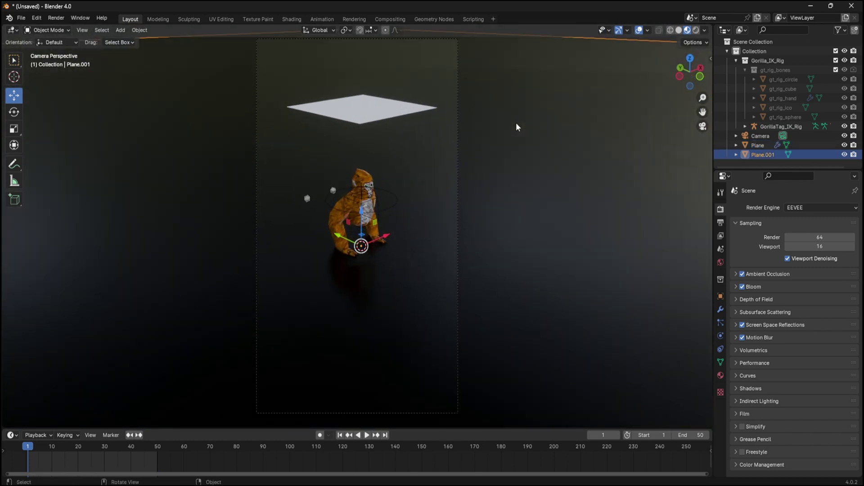
{"action": "left_click", "coordinate": [696, 30]}
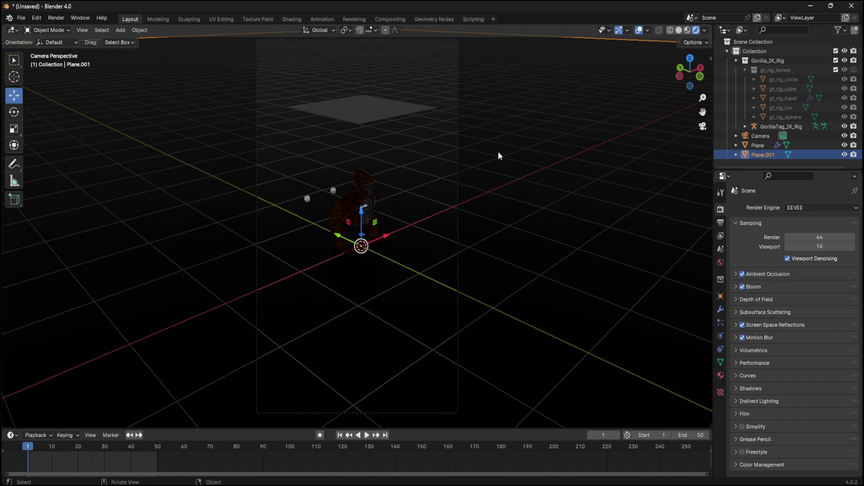
Step: Add a point light and move it up and away from the origin to one side of the gorilla
{"action": "middle_click_drag", "start_coordinate": [499, 153], "coordinate": [475, 158]}
{"action": "key", "text": "shift+a"}
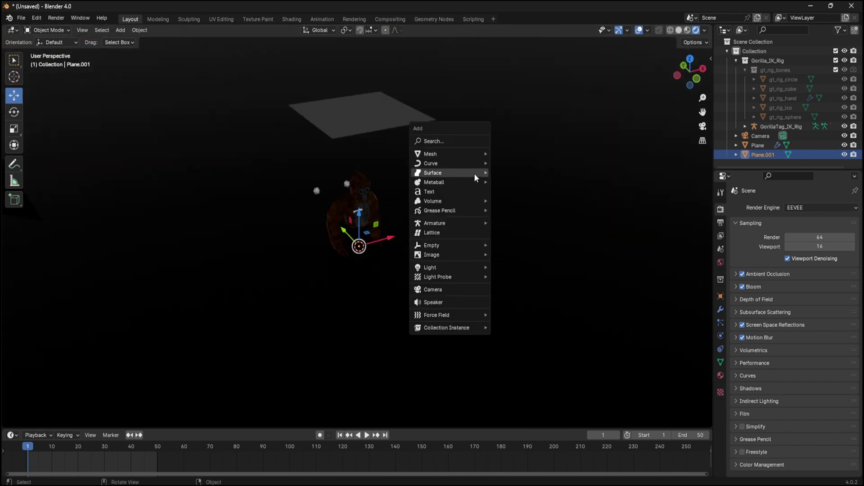
{"action": "mouse_move", "coordinate": [443, 268]}
{"action": "left_click", "coordinate": [507, 269]}
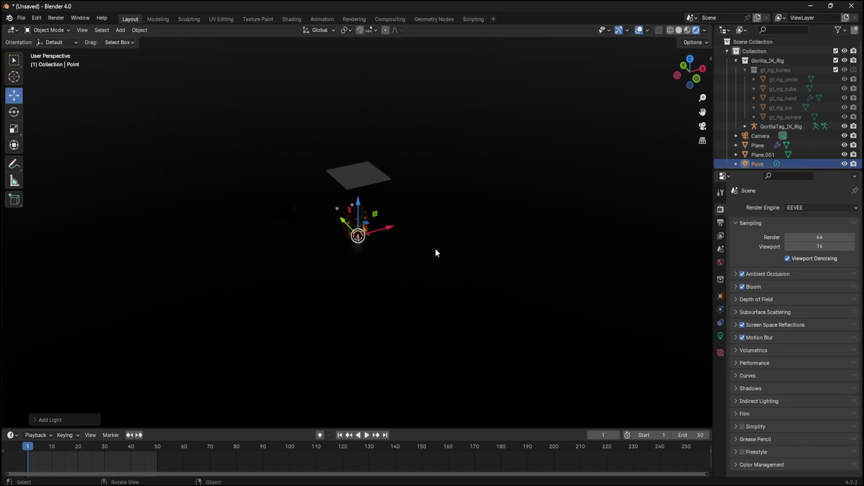
{"action": "left_click_drag", "start_coordinate": [358, 211], "coordinate": [309, 195]}
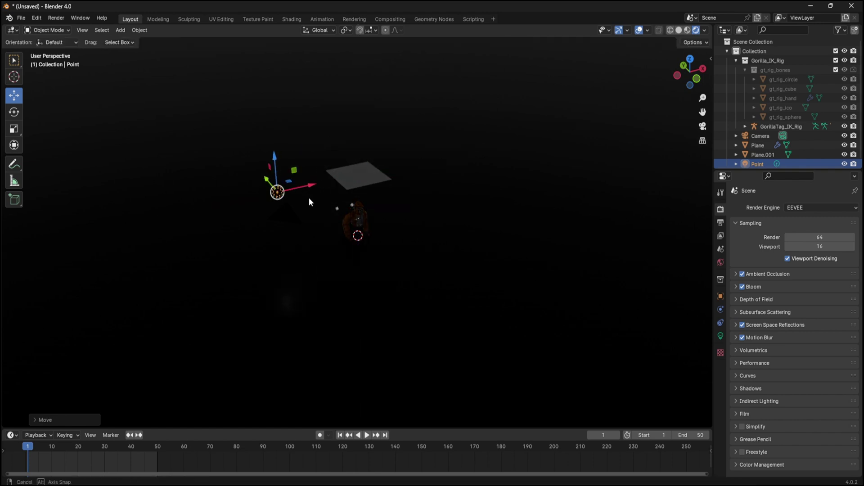
{"action": "middle_click_drag", "start_coordinate": [242, 189], "coordinate": [258, 190]}
{"action": "left_click_drag", "start_coordinate": [270, 187], "coordinate": [353, 228]}
Step: Set the point light's power to 504.3 W and reposition it high beside the gorilla to light it in the camera view
{"action": "left_click", "coordinate": [720, 336]}
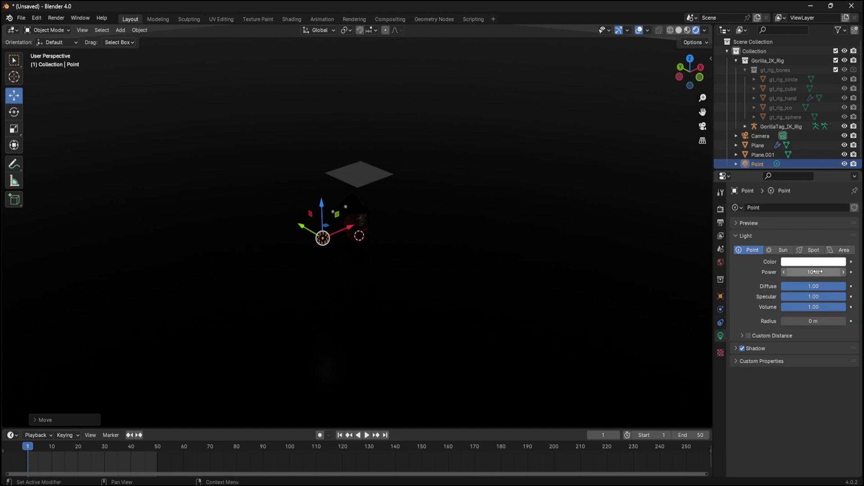
{"action": "left_click_drag", "start_coordinate": [820, 272], "coordinate": [859, 272]}
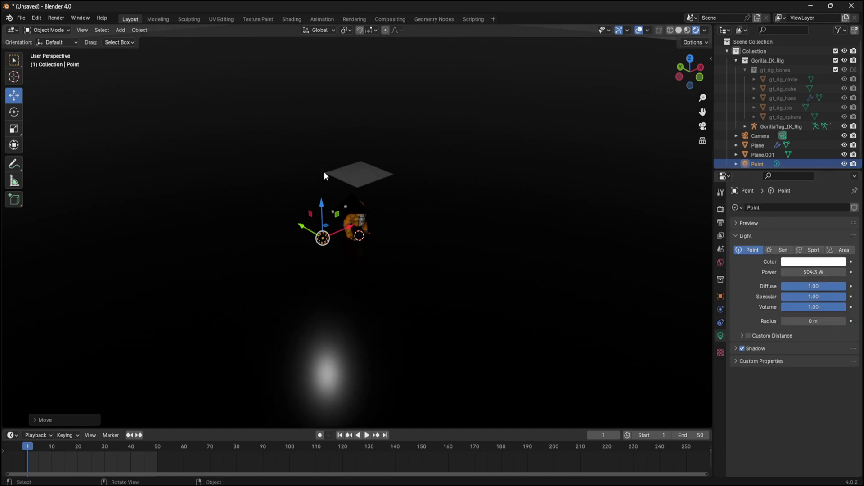
{"action": "scroll", "coordinate": [324, 172], "scroll_direction": "up", "scroll_amount": 5}
{"action": "middle_click_drag", "start_coordinate": [324, 171], "coordinate": [428, 155]}
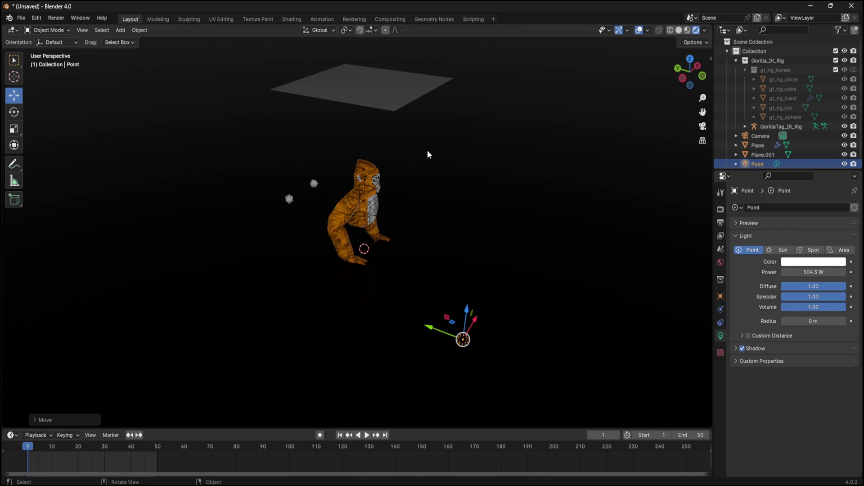
{"action": "left_click_drag", "start_coordinate": [435, 329], "coordinate": [360, 205]}
{"action": "middle_click_drag", "start_coordinate": [325, 212], "coordinate": [333, 213]}
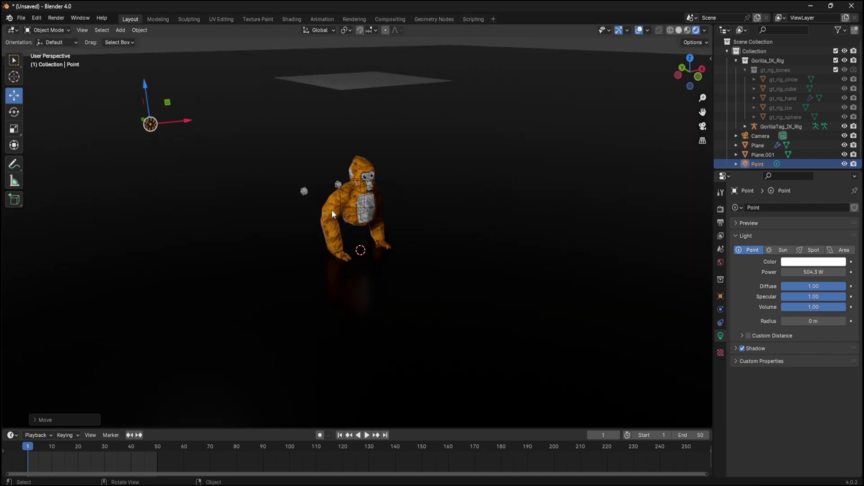
{"action": "left_click", "coordinate": [703, 126]}
{"action": "left_click", "coordinate": [560, 158]}
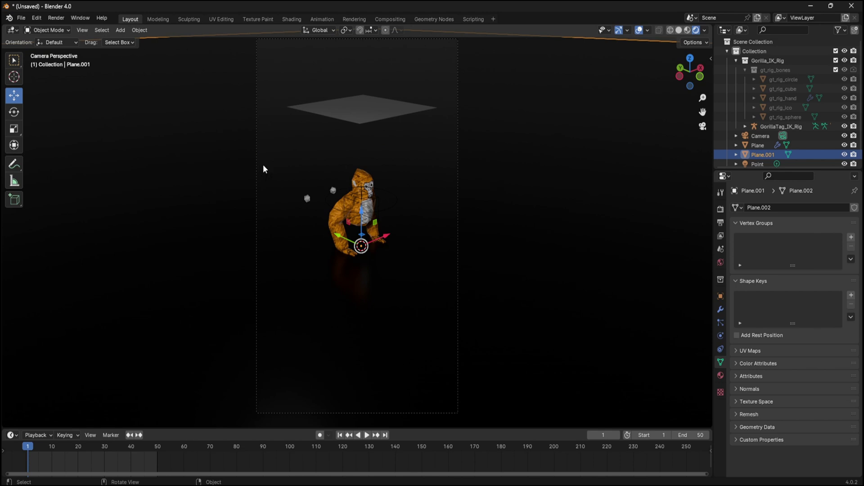
Step: Brighten the world background colour to a neutral grey with a value of 0.148
{"action": "left_click", "coordinate": [721, 261]}
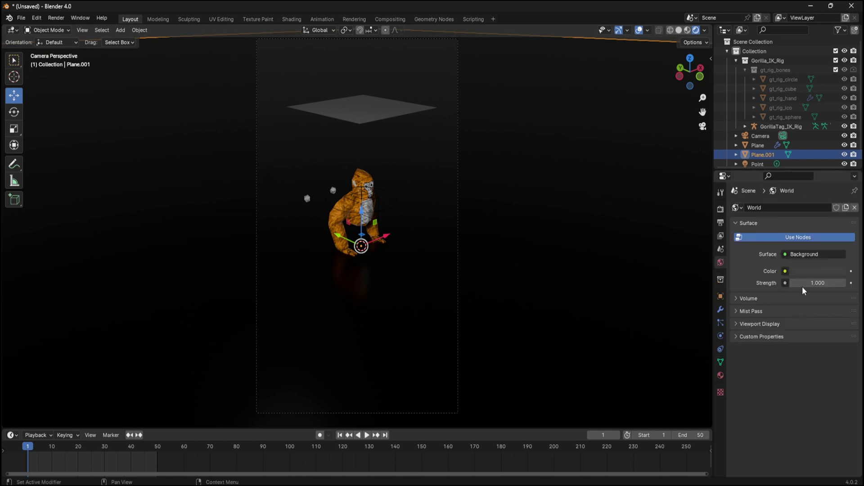
{"action": "left_click", "coordinate": [823, 272]}
{"action": "left_click_drag", "start_coordinate": [842, 188], "coordinate": [842, 185]}
{"action": "left_click", "coordinate": [822, 272]}
{"action": "mouse_move", "coordinate": [839, 182]}
{"action": "left_mouse_down"}
{"action": "mouse_move", "coordinate": [839, 161]}
{"action": "mouse_move", "coordinate": [839, 171]}
{"action": "left_mouse_up"}
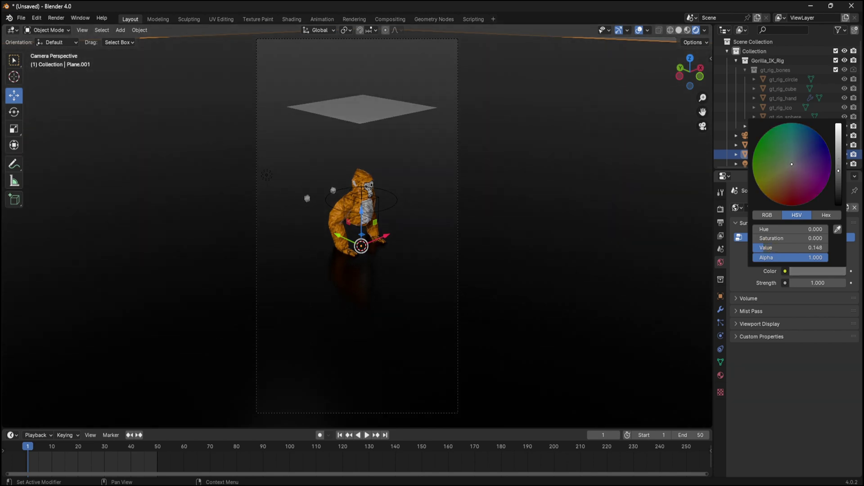
Step: Delete the existing cloth bake of the plane above the gorilla and bake its simulation again for frames 1 to 50
{"action": "scroll", "coordinate": [355, 143], "scroll_direction": "down", "scroll_amount": 4}
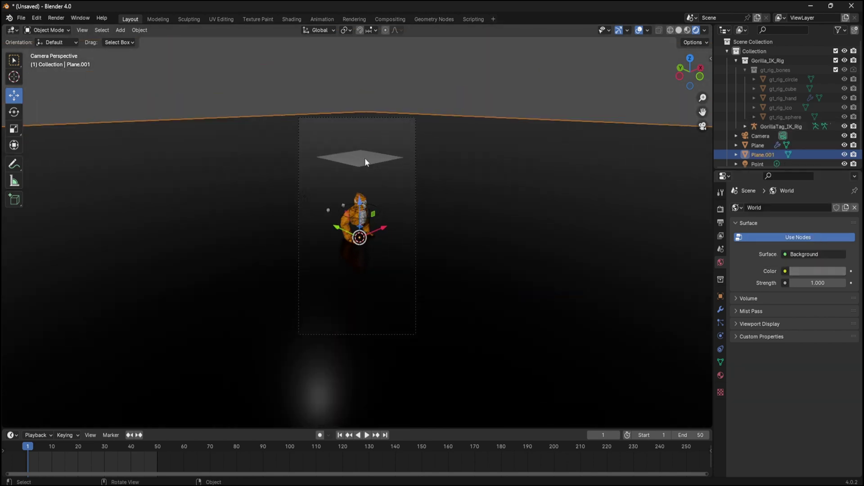
{"action": "left_click", "coordinate": [362, 158]}
{"action": "key", "text": "Tab"}
{"action": "key", "text": "Tab"}
{"action": "scroll", "coordinate": [466, 217], "scroll_direction": "up", "scroll_amount": 3}
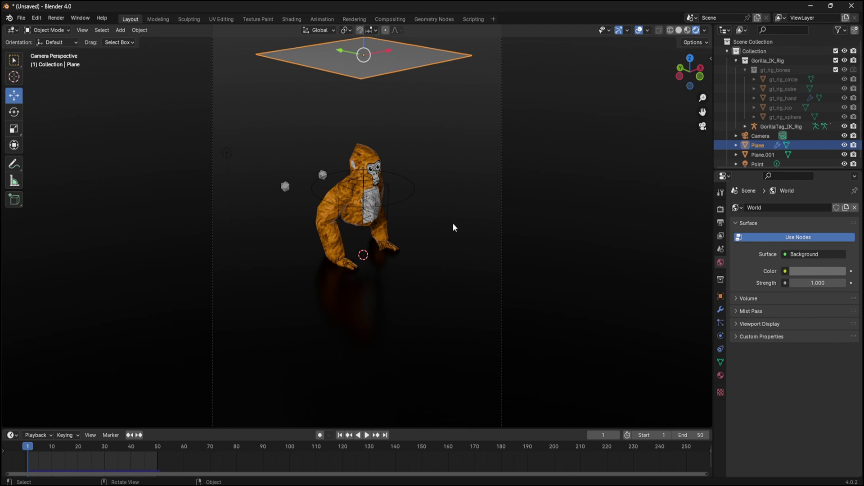
{"action": "scroll", "coordinate": [453, 222], "scroll_direction": "down", "scroll_amount": 2}
{"action": "scroll", "coordinate": [410, 322], "scroll_direction": "up", "scroll_amount": 4}
{"action": "left_click", "coordinate": [720, 375]}
{"action": "left_click", "coordinate": [720, 323]}
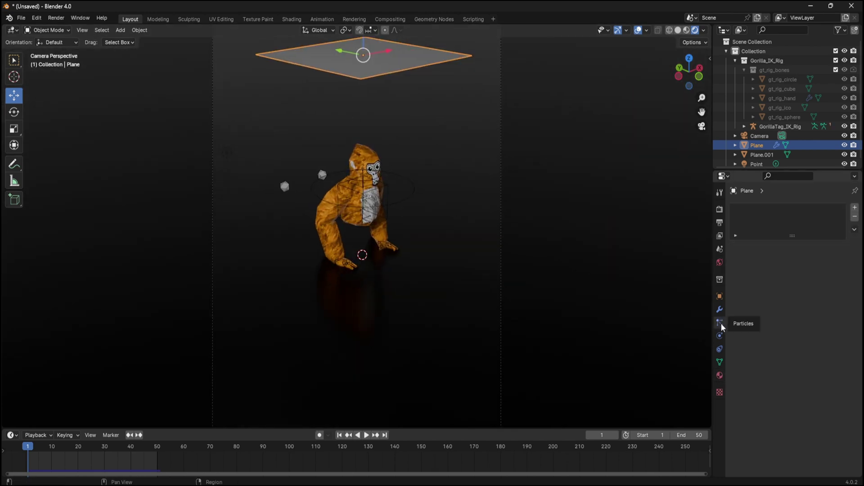
{"action": "left_click", "coordinate": [720, 336]}
{"action": "scroll", "coordinate": [765, 370], "scroll_direction": "down", "scroll_amount": 15}
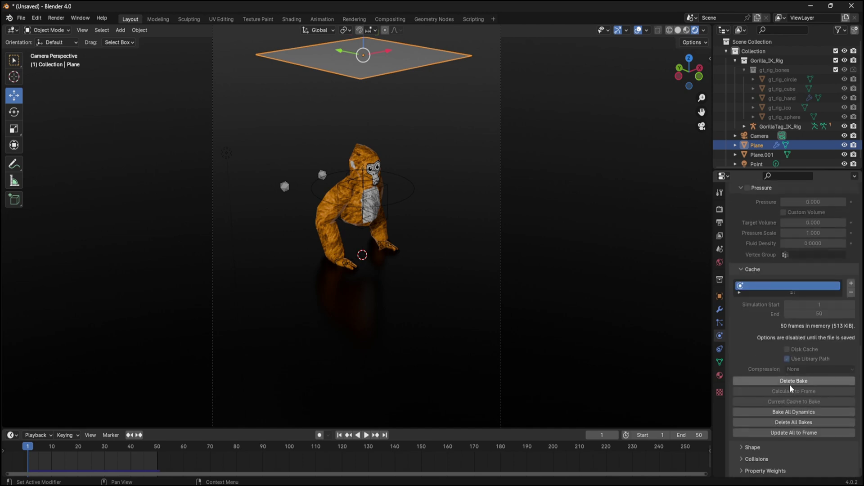
{"action": "left_click", "coordinate": [792, 384]}
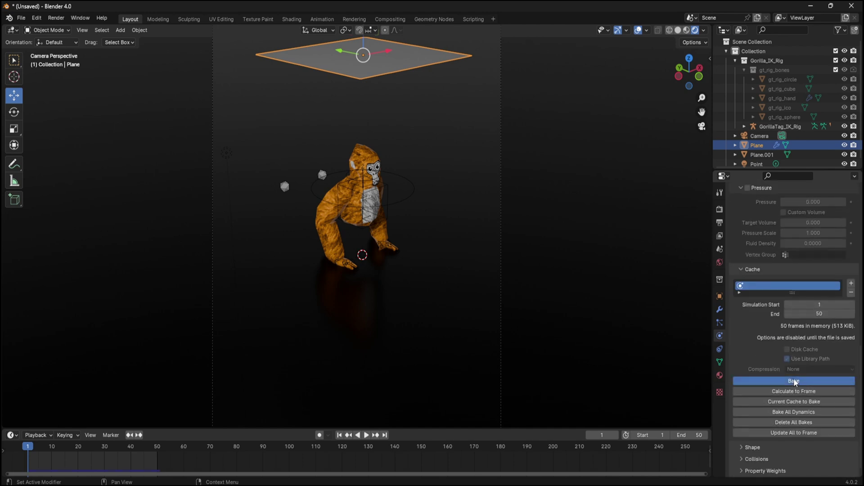
{"action": "left_click", "coordinate": [792, 382]}
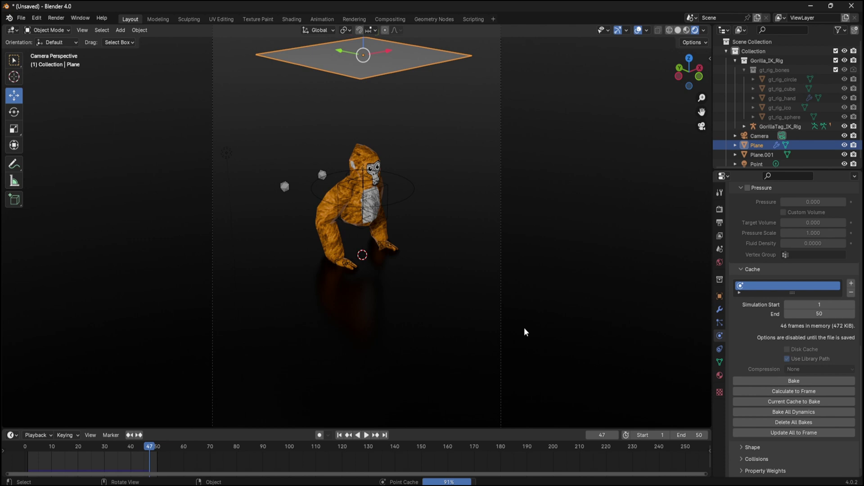
Step: Play back the newly baked cloth simulation and check the scene from outside the camera view
{"action": "scroll", "coordinate": [368, 370], "scroll_direction": "down", "scroll_amount": 4}
{"action": "scroll", "coordinate": [367, 370], "scroll_direction": "up", "scroll_amount": 3}
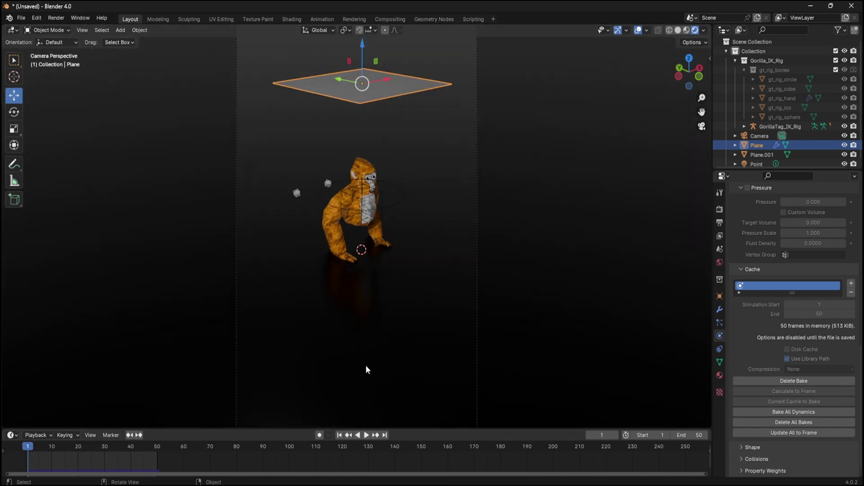
{"action": "left_click", "coordinate": [367, 434]}
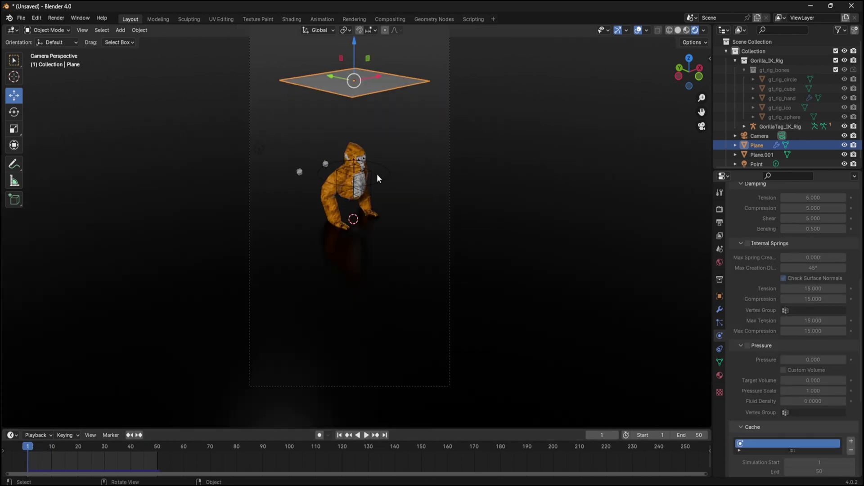
{"action": "middle_click_drag", "start_coordinate": [377, 174], "coordinate": [621, 169]}
{"action": "left_click", "coordinate": [621, 169]}
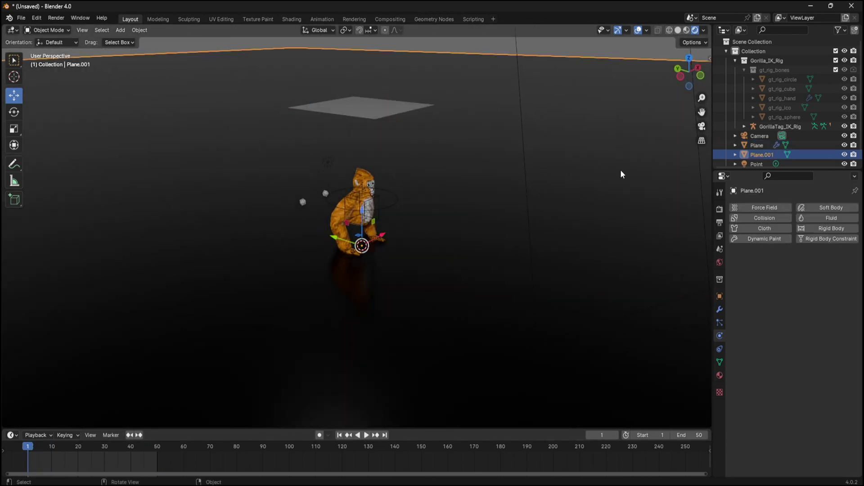
Step: Set the render output's file format to FFmpeg Video
{"action": "left_click", "coordinate": [719, 223]}
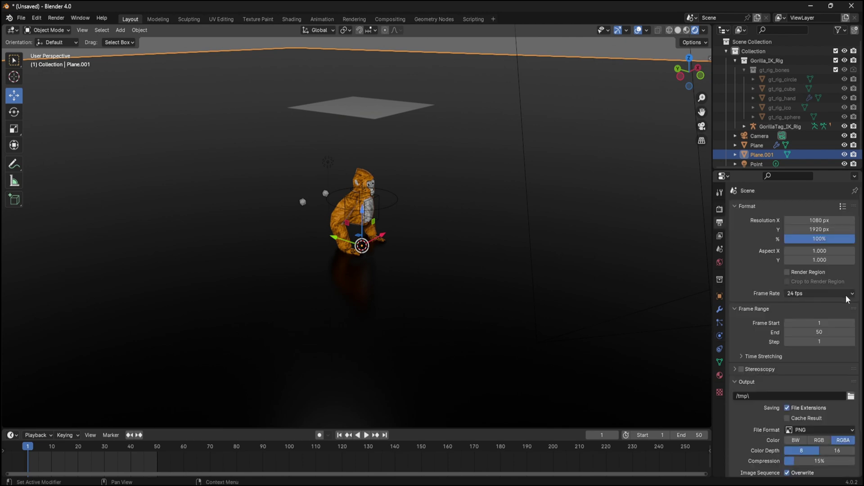
{"action": "scroll", "coordinate": [847, 300], "scroll_direction": "down", "scroll_amount": 3}
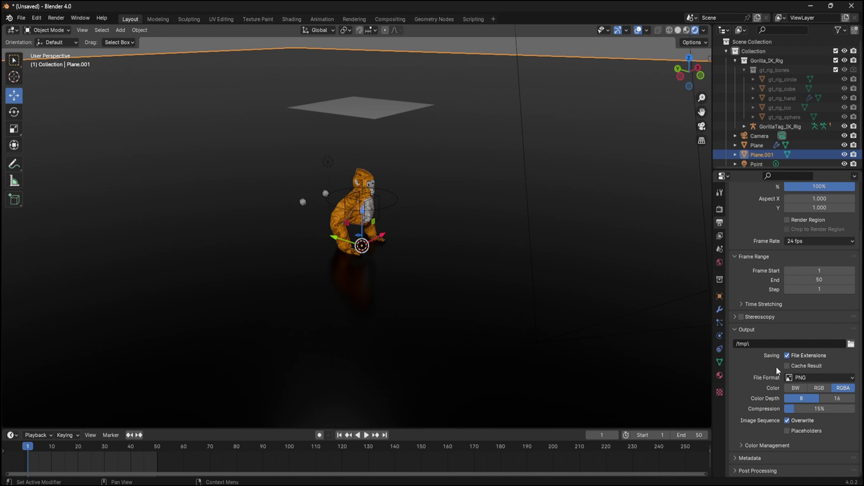
{"action": "left_click", "coordinate": [811, 379]}
{"action": "left_click", "coordinate": [822, 416]}
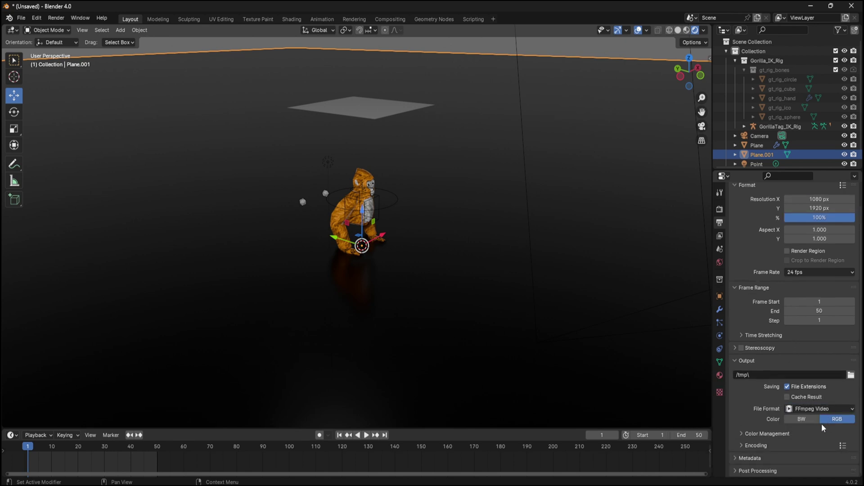
Step: Set the output quality to High Quality in the video encoding settings
{"action": "left_click", "coordinate": [749, 447]}
{"action": "scroll", "coordinate": [765, 436], "scroll_direction": "down", "scroll_amount": 6}
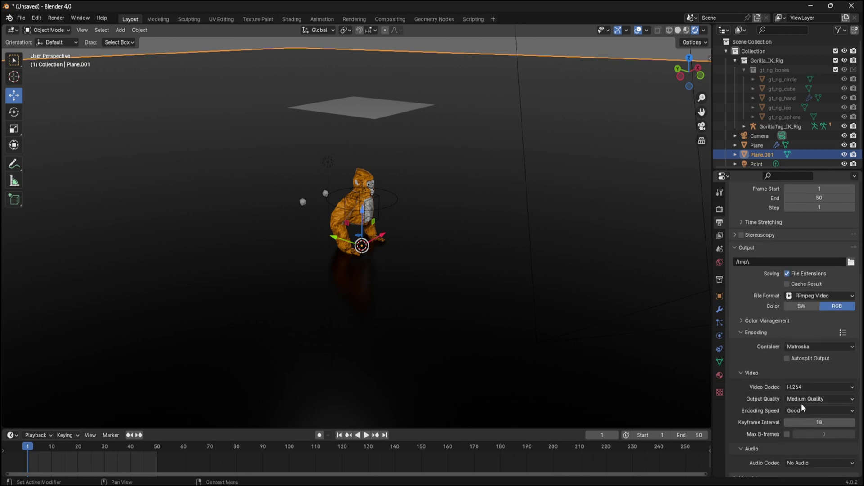
{"action": "left_click", "coordinate": [801, 400]}
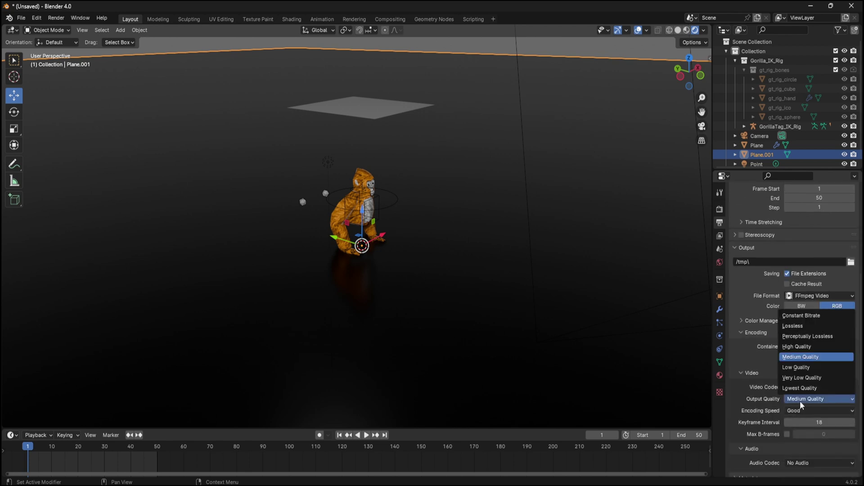
{"action": "left_click", "coordinate": [798, 347]}
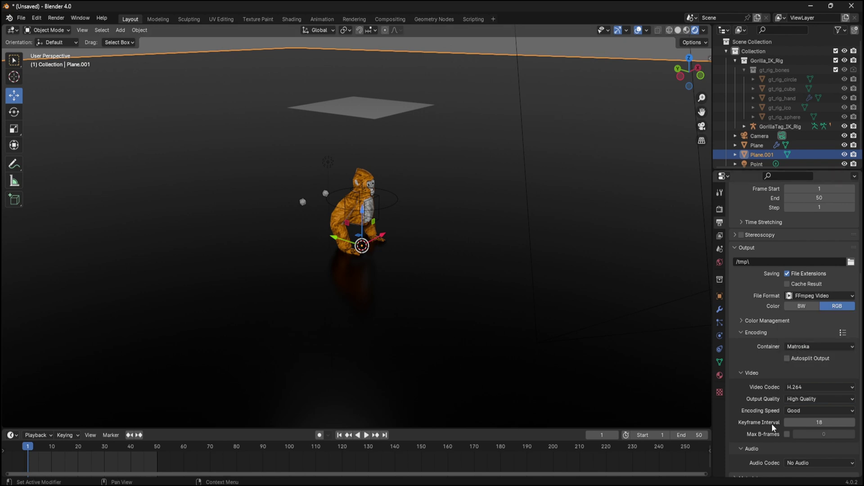
Step: Show the floor plane's material settings, return to the camera view and bring up the render commands
{"action": "scroll", "coordinate": [773, 428], "scroll_direction": "down", "scroll_amount": 1}
{"action": "left_click", "coordinate": [719, 376]}
{"action": "key", "text": "KP_0"}
{"action": "left_click", "coordinate": [57, 19]}
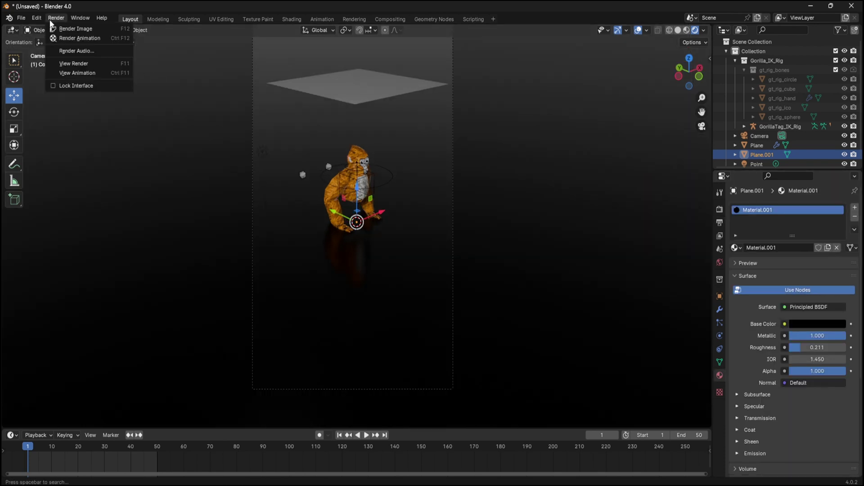